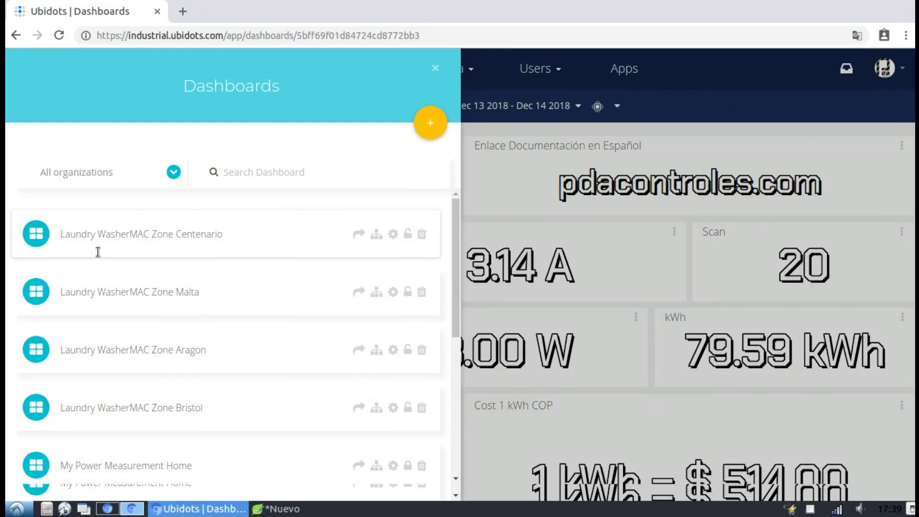
Step: Open the Laundry WasherMAC Zone Centenario dashboard and look through its Ecodryer device tables
{"action": "left_click", "coordinate": [33, 233]}
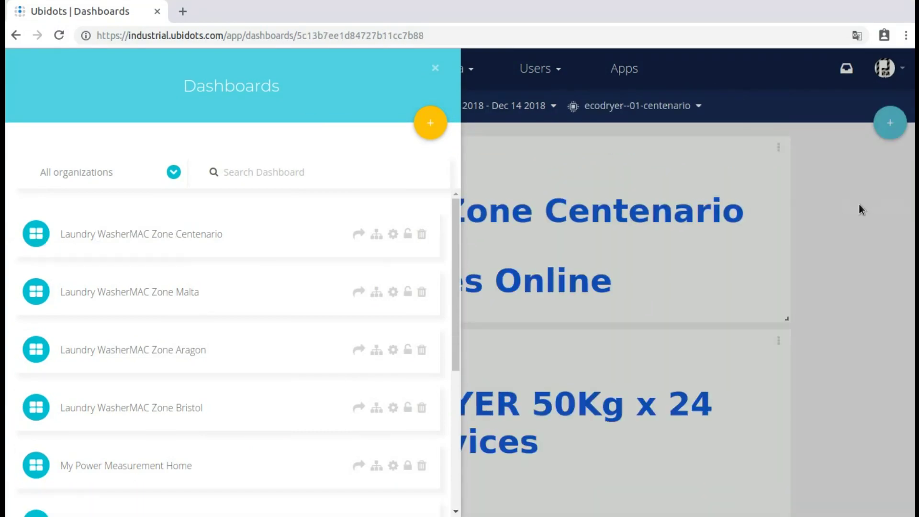
{"action": "left_click", "coordinate": [862, 209]}
{"action": "scroll", "coordinate": [648, 261], "scroll_direction": "down", "scroll_amount": 20}
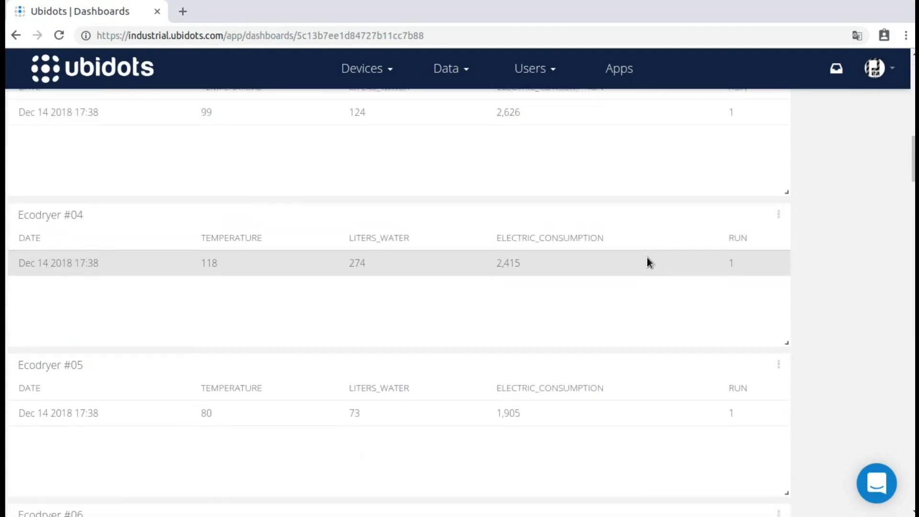
{"action": "scroll", "coordinate": [648, 261], "scroll_direction": "down", "scroll_amount": 20}
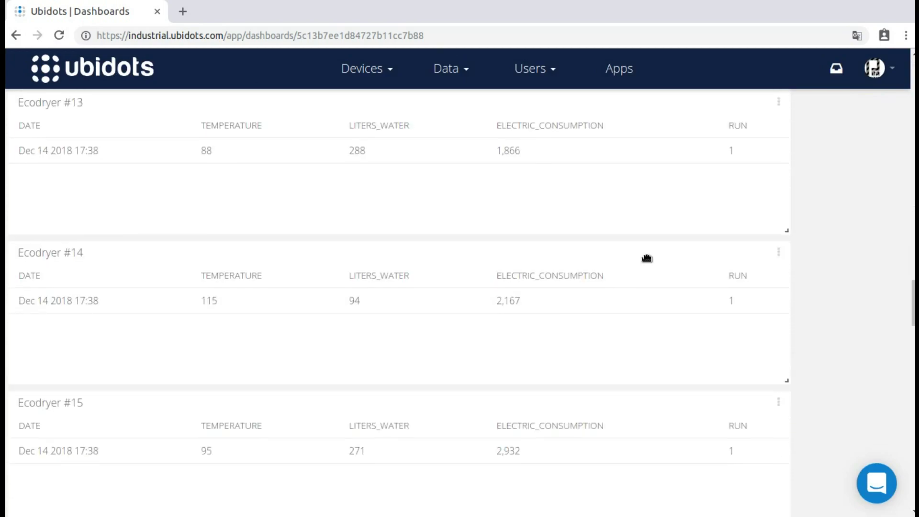
{"action": "scroll", "coordinate": [649, 261], "scroll_direction": "down", "scroll_amount": 15}
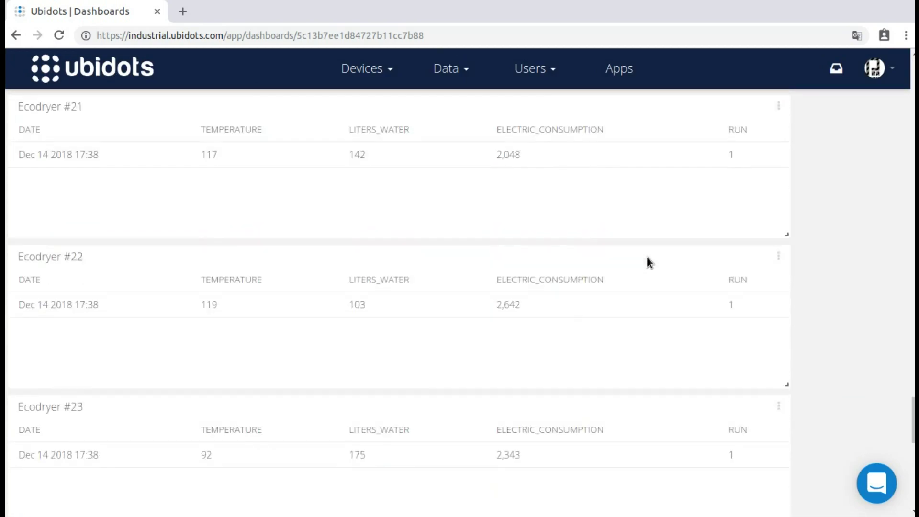
{"action": "key", "text": "Home"}
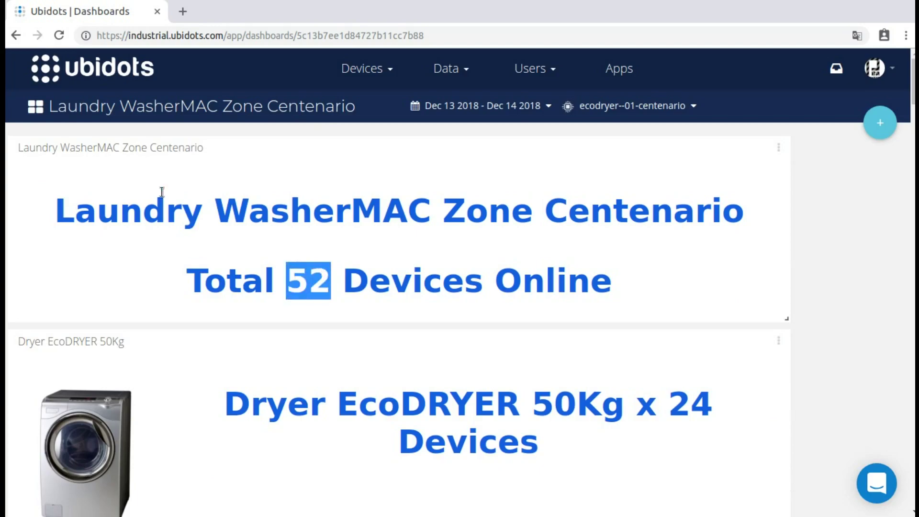
Step: Switch to the Laundry WasherMAC Zone Malta dashboard and examine its device total and machine tables
{"action": "left_click", "coordinate": [38, 109]}
{"action": "left_click", "coordinate": [52, 292]}
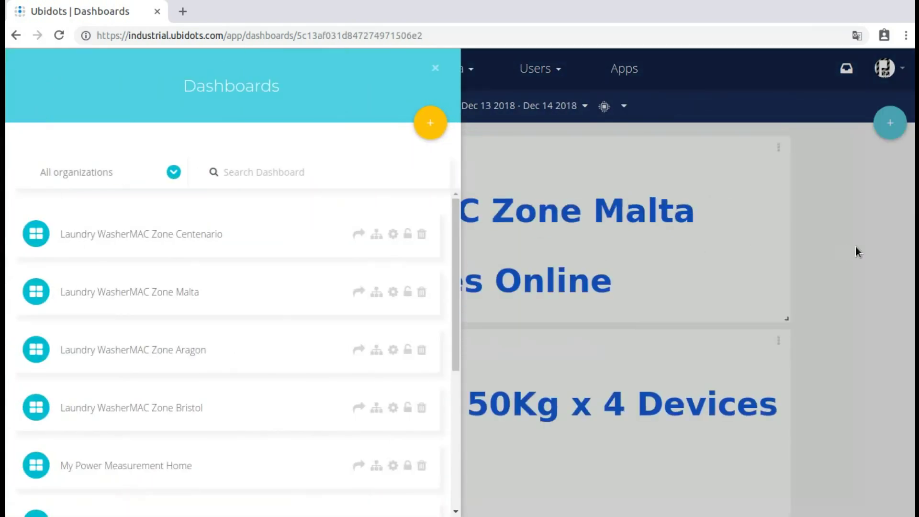
{"action": "left_click", "coordinate": [857, 252]}
{"action": "scroll", "coordinate": [247, 215], "scroll_direction": "down", "scroll_amount": 6}
{"action": "scroll", "coordinate": [247, 217], "scroll_direction": "up", "scroll_amount": 3}
{"action": "left_click_drag", "start_coordinate": [342, 174], "coordinate": [320, 173]}
{"action": "scroll", "coordinate": [283, 218], "scroll_direction": "down", "scroll_amount": 15}
{"action": "scroll", "coordinate": [238, 270], "scroll_direction": "down", "scroll_amount": 20}
{"action": "scroll", "coordinate": [239, 267], "scroll_direction": "down", "scroll_amount": 20}
{"action": "key", "text": "Home"}
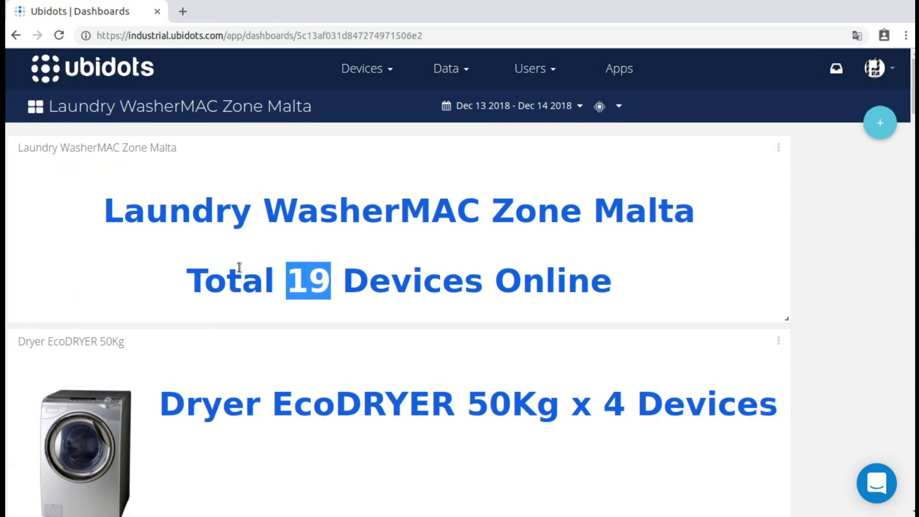
Step: Switch to the Laundry WasherMAC Zone Aragon dashboard and look through its machine tables
{"action": "left_click", "coordinate": [35, 106]}
{"action": "left_click", "coordinate": [28, 349]}
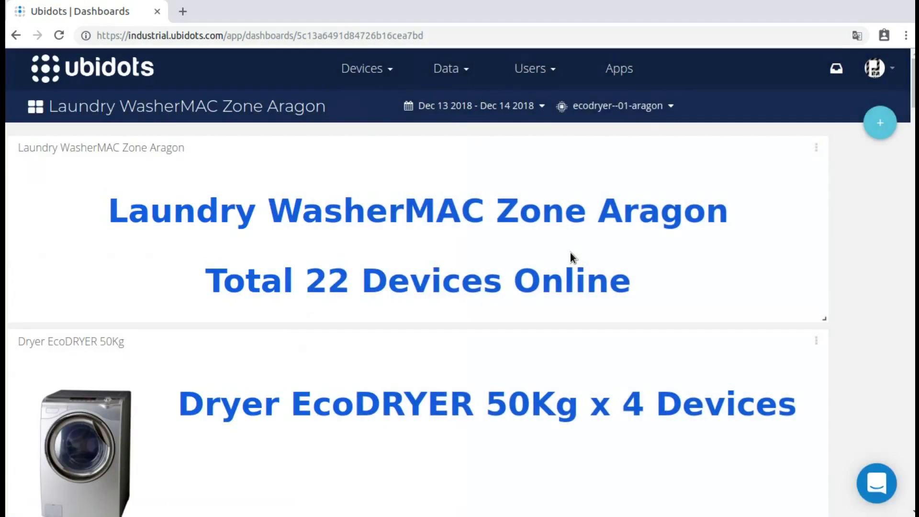
{"action": "scroll", "coordinate": [567, 253], "scroll_direction": "down", "scroll_amount": 14}
{"action": "scroll", "coordinate": [566, 256], "scroll_direction": "down", "scroll_amount": 15}
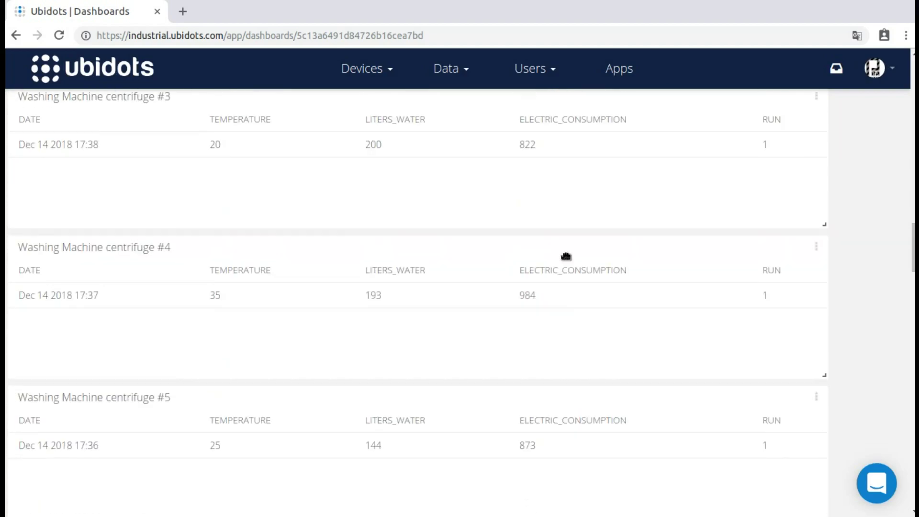
{"action": "scroll", "coordinate": [567, 258], "scroll_direction": "down", "scroll_amount": 15}
{"action": "scroll", "coordinate": [567, 256], "scroll_direction": "down", "scroll_amount": 10}
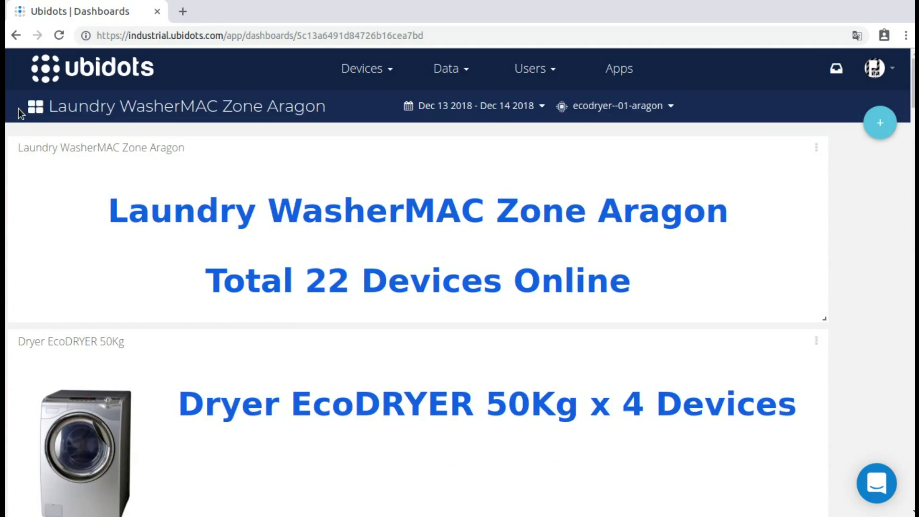
Step: Switch to the Laundry WasherMAC Zone Bristol dashboard and look through its widgets
{"action": "left_click", "coordinate": [19, 110]}
{"action": "left_click", "coordinate": [34, 406]}
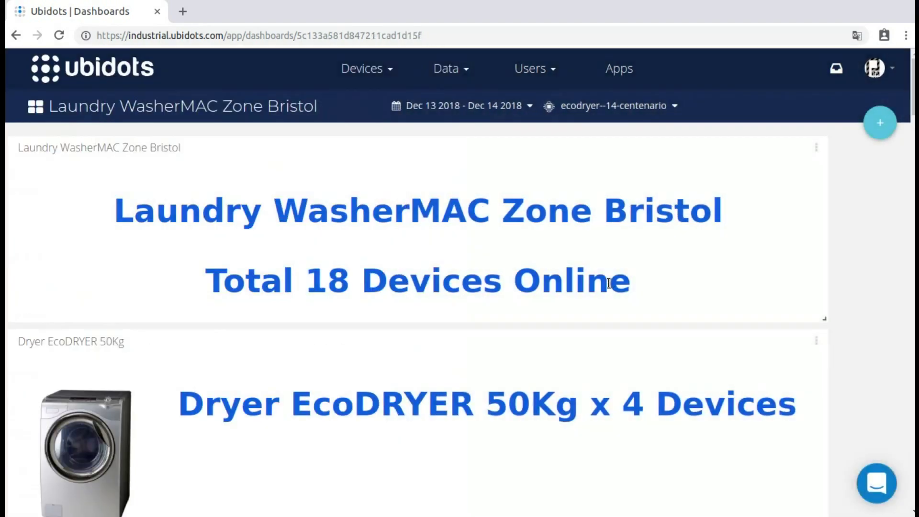
{"action": "scroll", "coordinate": [609, 283], "scroll_direction": "down", "scroll_amount": 20}
{"action": "scroll", "coordinate": [608, 282], "scroll_direction": "down", "scroll_amount": 15}
{"action": "scroll", "coordinate": [608, 282], "scroll_direction": "up", "scroll_amount": 5}
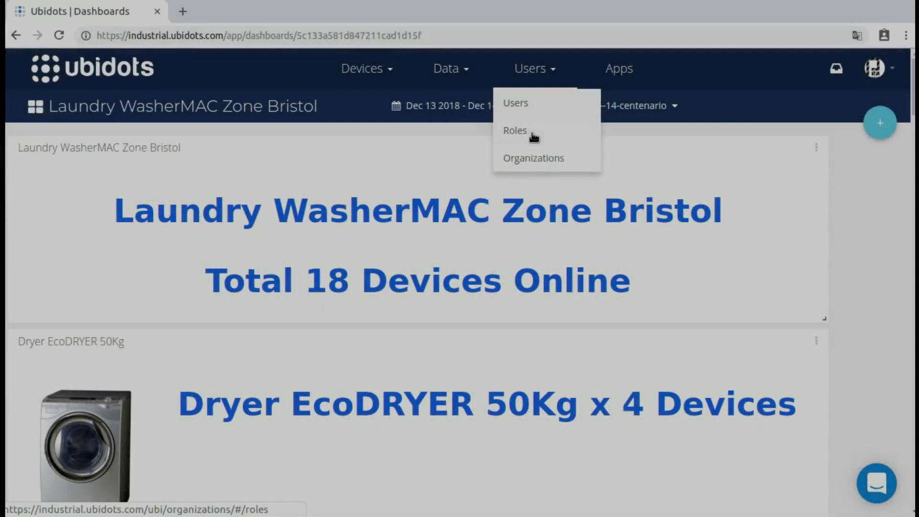
Step: Go to the list of organizations and create a new organization with the default name
{"action": "left_click", "coordinate": [532, 158]}
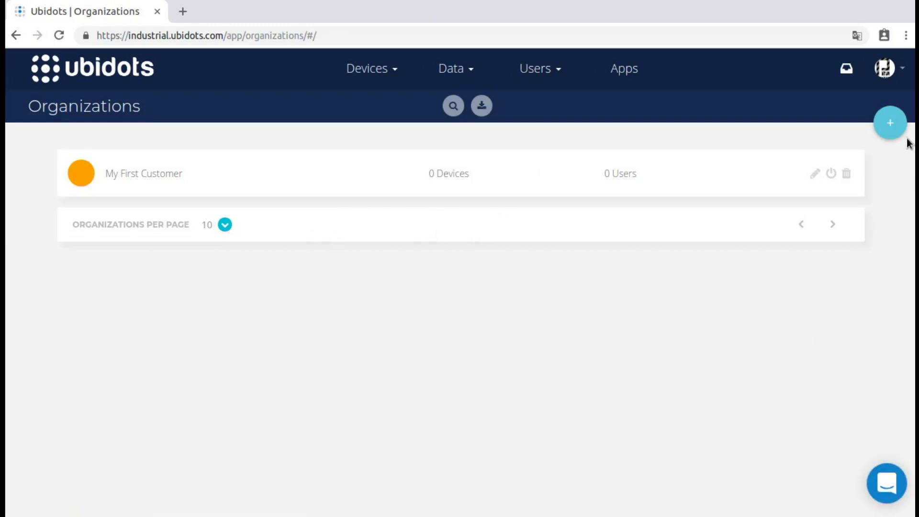
{"action": "left_click", "coordinate": [891, 119]}
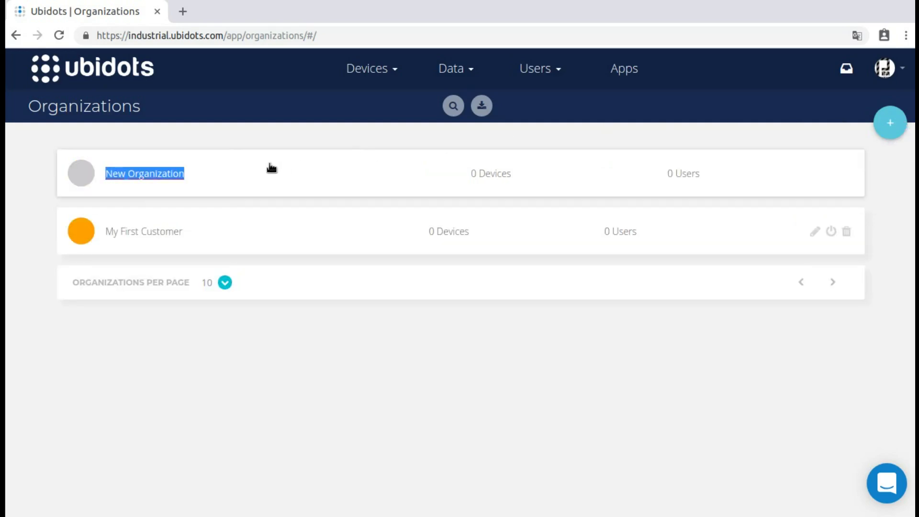
{"action": "left_click", "coordinate": [212, 182]}
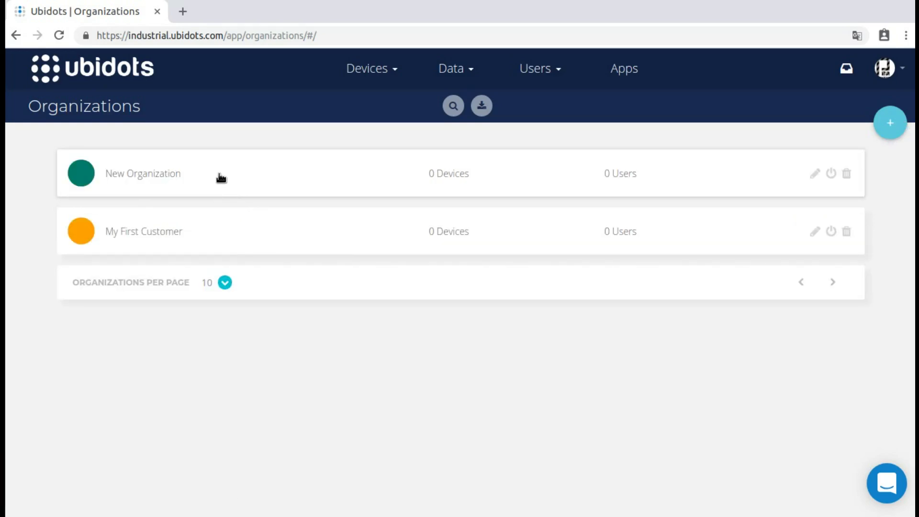
Step: Set both the name and the description of the new organization to "Laundry WasherMAC - Zone Centenario"
{"action": "left_click", "coordinate": [192, 178]}
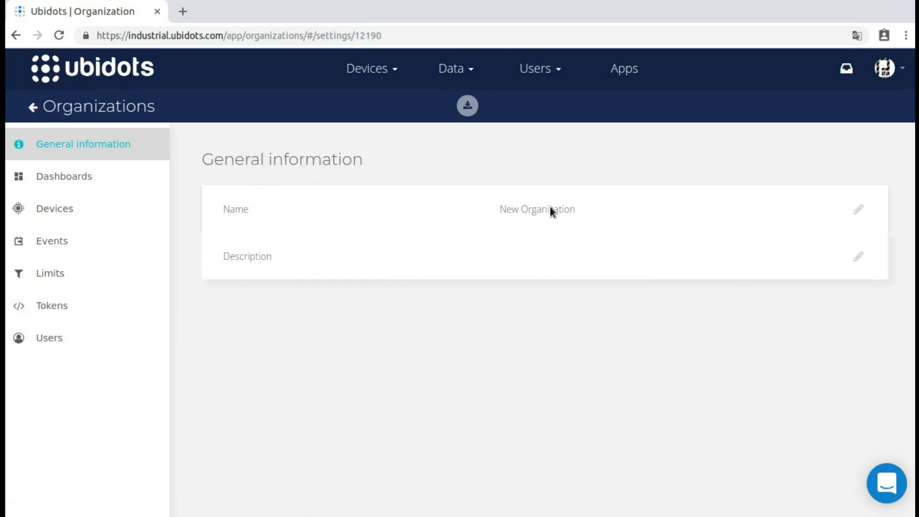
{"action": "left_click", "coordinate": [858, 209]}
{"action": "type", "text": "Laundry WasherMAC - Zone Centenario"}
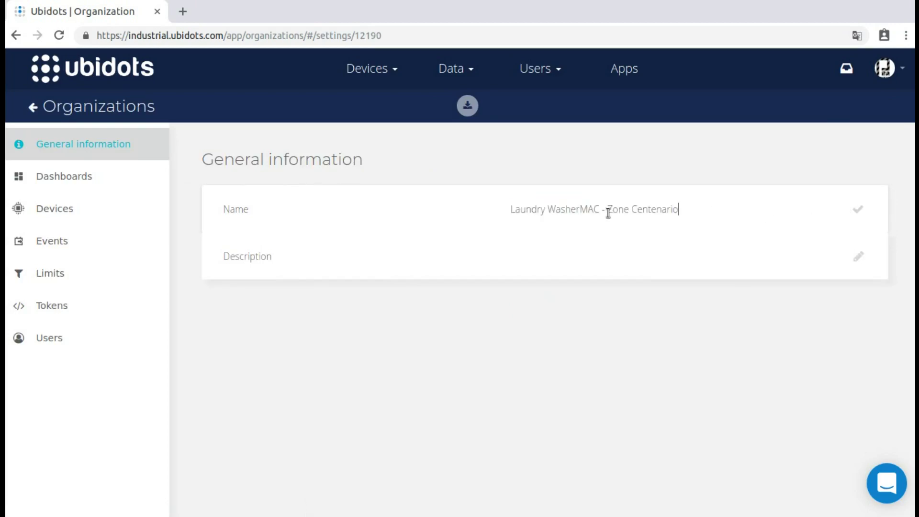
{"action": "key", "text": "Return"}
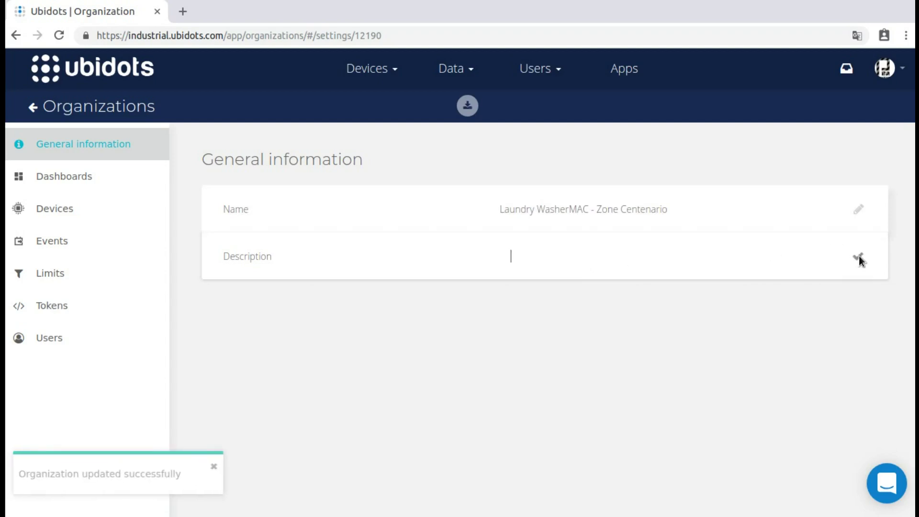
{"action": "type", "text": "Laundry WasherMAC - Zone Centenario"}
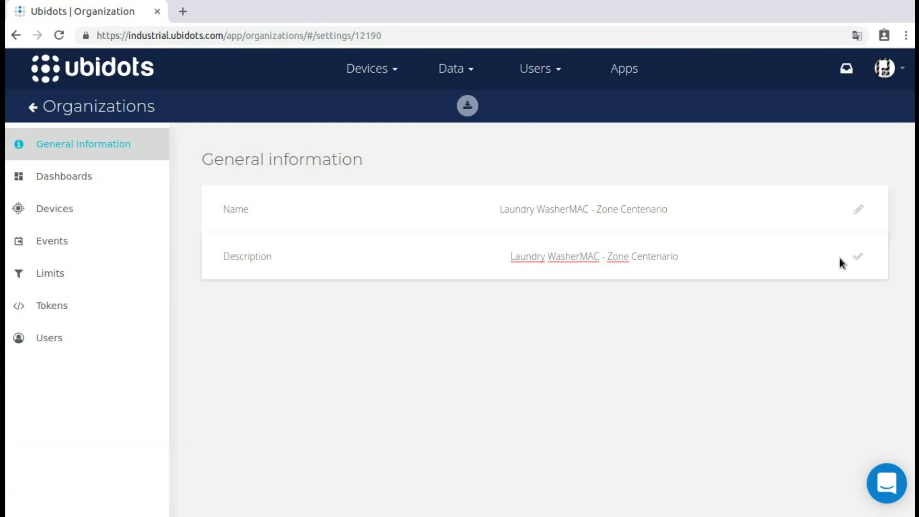
{"action": "key", "text": "Return"}
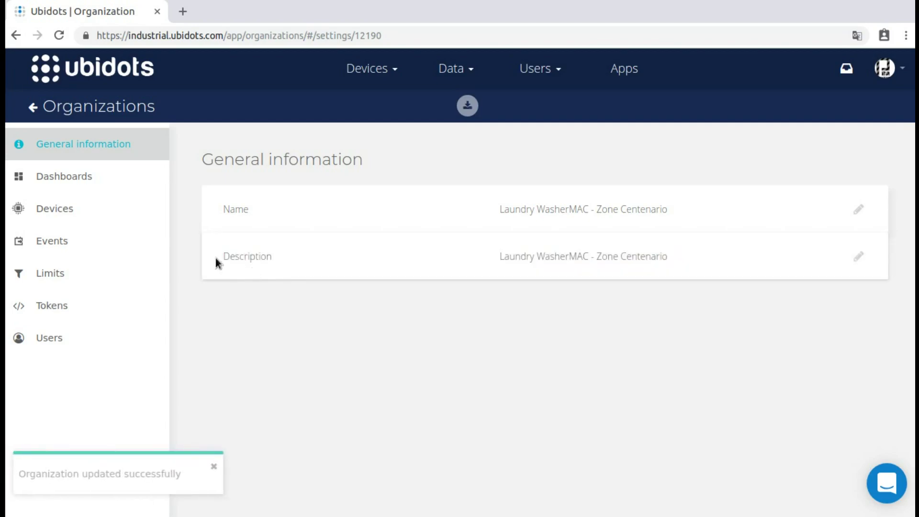
Step: Assign the Laundry WasherMAC Zone Centenario dashboard to the organization
{"action": "left_click", "coordinate": [86, 184]}
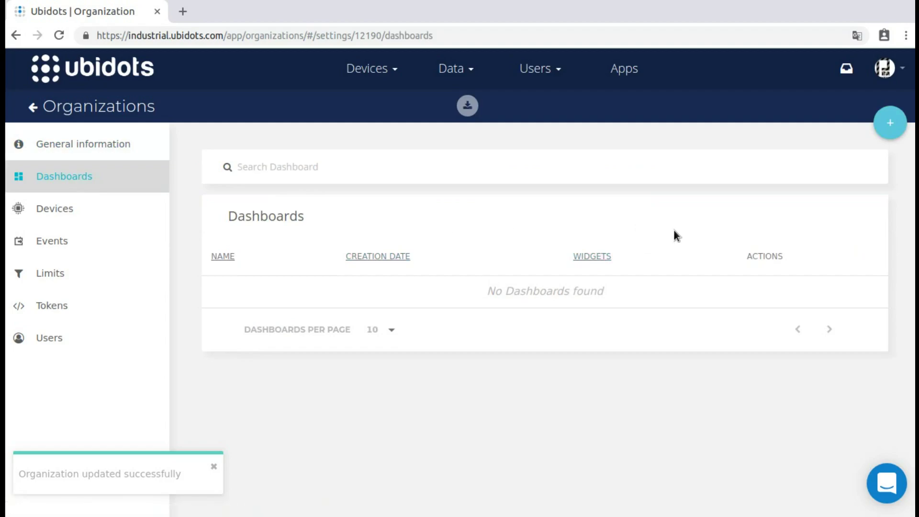
{"action": "left_click", "coordinate": [889, 119]}
{"action": "left_click", "coordinate": [594, 228]}
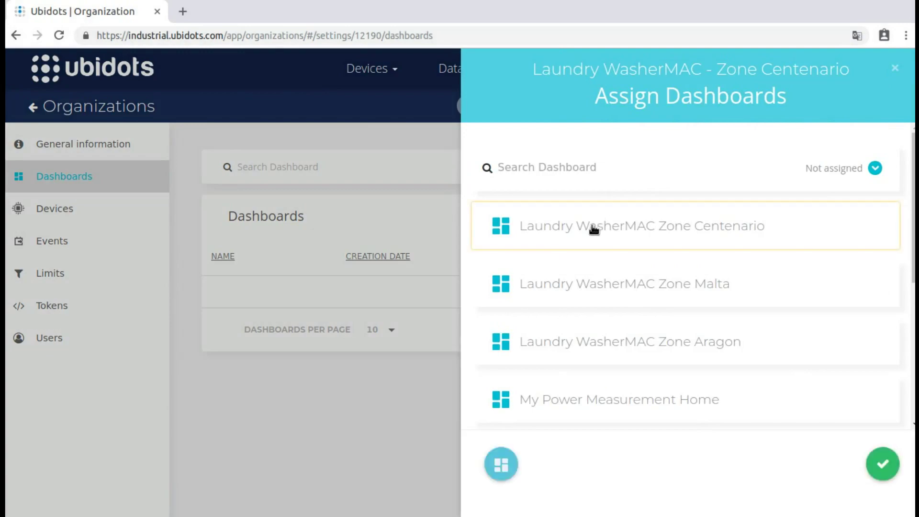
{"action": "left_click", "coordinate": [889, 469]}
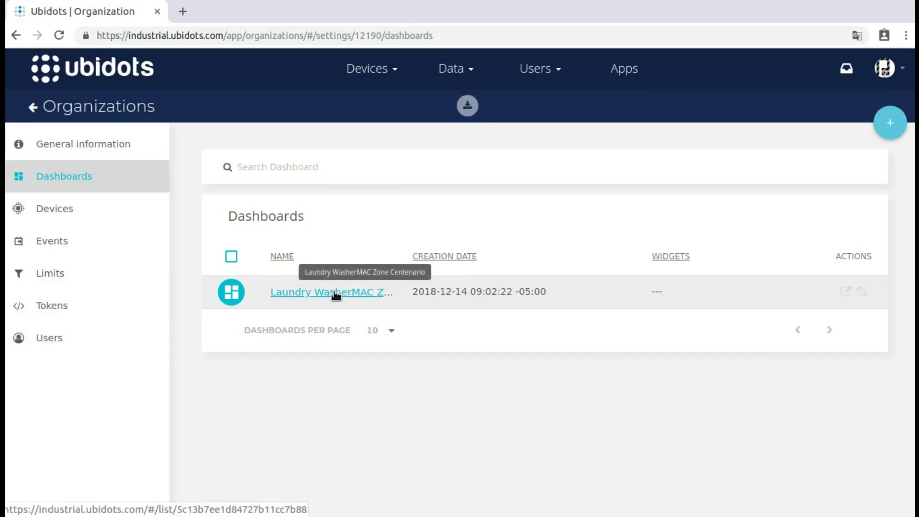
Step: Start assigning devices to the organization and filter the unassigned devices by "centena"
{"action": "left_click", "coordinate": [70, 205]}
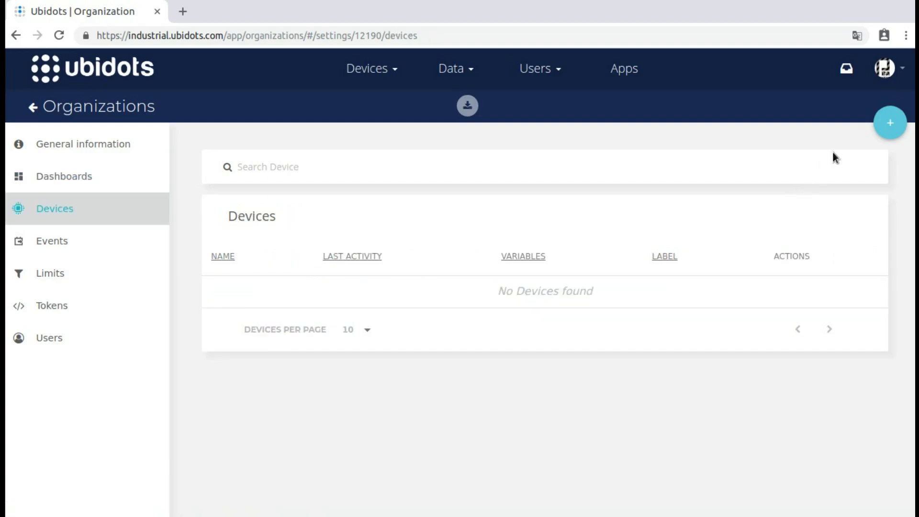
{"action": "left_click", "coordinate": [890, 123]}
{"action": "left_click", "coordinate": [606, 173]}
{"action": "type", "text": "centena"}
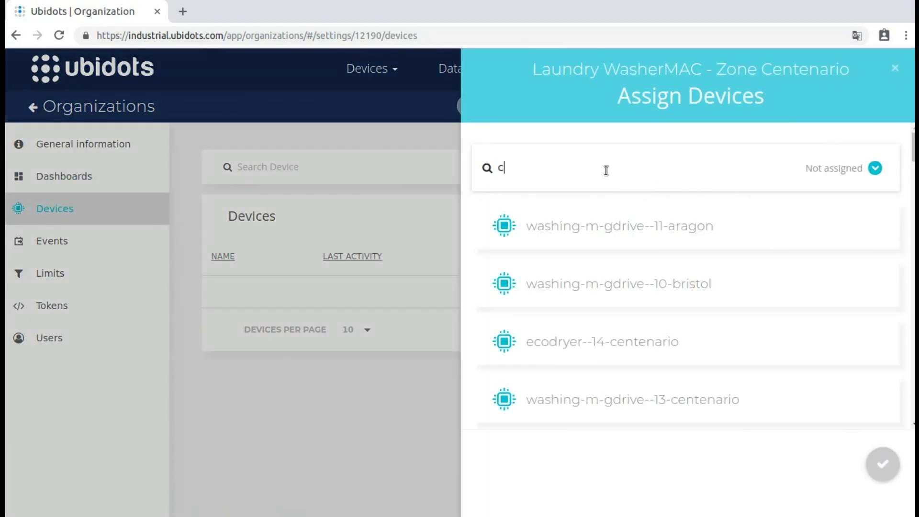
{"action": "scroll", "coordinate": [531, 273], "scroll_direction": "down", "scroll_amount": 10}
{"action": "scroll", "coordinate": [526, 263], "scroll_direction": "up", "scroll_amount": 15}
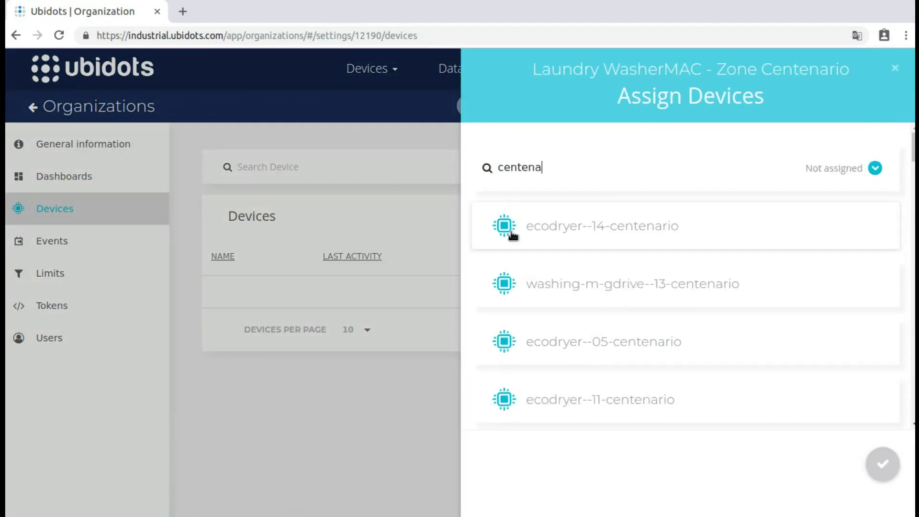
Step: Select all the filtered Centenario devices, including those on the next page, and assign them to the organization
{"action": "left_click", "coordinate": [522, 234]}
{"action": "left_click", "coordinate": [513, 283]}
{"action": "scroll", "coordinate": [508, 307], "scroll_direction": "down", "scroll_amount": 1}
{"action": "left_click", "coordinate": [505, 300]}
{"action": "left_click", "coordinate": [504, 307]}
{"action": "left_click", "coordinate": [504, 319]}
{"action": "left_click", "coordinate": [503, 330]}
{"action": "left_click", "coordinate": [503, 352]}
{"action": "left_click", "coordinate": [503, 359]}
{"action": "left_click", "coordinate": [503, 368]}
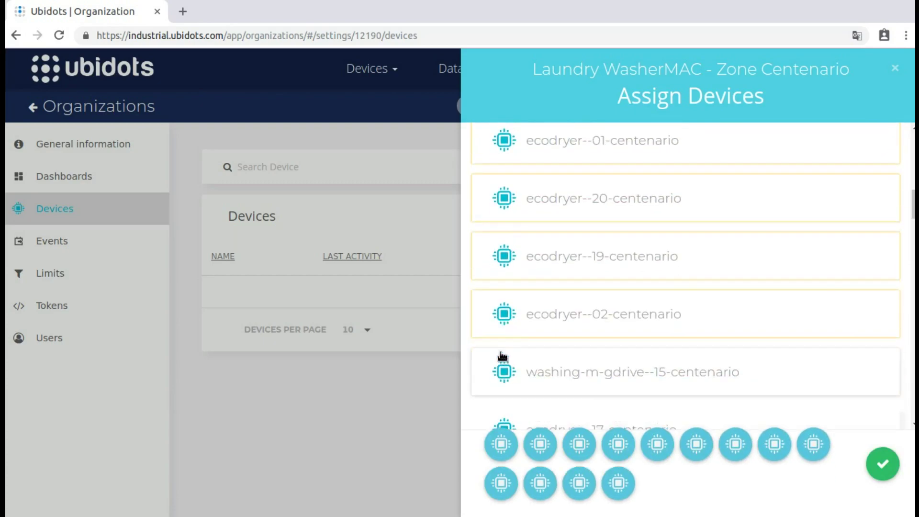
{"action": "left_click", "coordinate": [502, 351]}
{"action": "left_click", "coordinate": [502, 339]}
{"action": "scroll", "coordinate": [502, 330], "scroll_direction": "down", "scroll_amount": 2}
{"action": "left_click", "coordinate": [503, 324]}
{"action": "scroll", "coordinate": [510, 350], "scroll_direction": "down", "scroll_amount": 2}
{"action": "left_click", "coordinate": [517, 371]}
{"action": "scroll", "coordinate": [508, 349], "scroll_direction": "down", "scroll_amount": 2}
{"action": "left_click", "coordinate": [503, 333]}
{"action": "scroll", "coordinate": [504, 354], "scroll_direction": "down", "scroll_amount": 2}
{"action": "left_click", "coordinate": [505, 373]}
{"action": "scroll", "coordinate": [505, 375], "scroll_direction": "down", "scroll_amount": 4}
{"action": "left_click", "coordinate": [503, 384]}
{"action": "scroll", "coordinate": [504, 378], "scroll_direction": "down", "scroll_amount": 4}
{"action": "left_click", "coordinate": [505, 365]}
{"action": "scroll", "coordinate": [506, 371], "scroll_direction": "down", "scroll_amount": 5}
{"action": "left_click", "coordinate": [508, 378]}
{"action": "scroll", "coordinate": [508, 335], "scroll_direction": "down", "scroll_amount": 5}
{"action": "left_click", "coordinate": [508, 324]}
{"action": "scroll", "coordinate": [506, 350], "scroll_direction": "down", "scroll_amount": 4}
{"action": "left_click", "coordinate": [505, 376]}
{"action": "scroll", "coordinate": [505, 375], "scroll_direction": "down", "scroll_amount": 4}
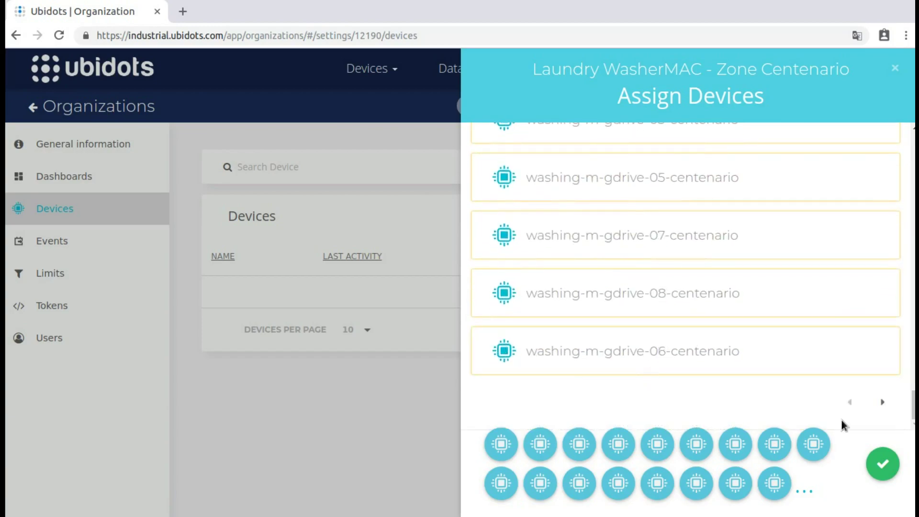
{"action": "left_click", "coordinate": [883, 405]}
{"action": "left_click", "coordinate": [883, 464]}
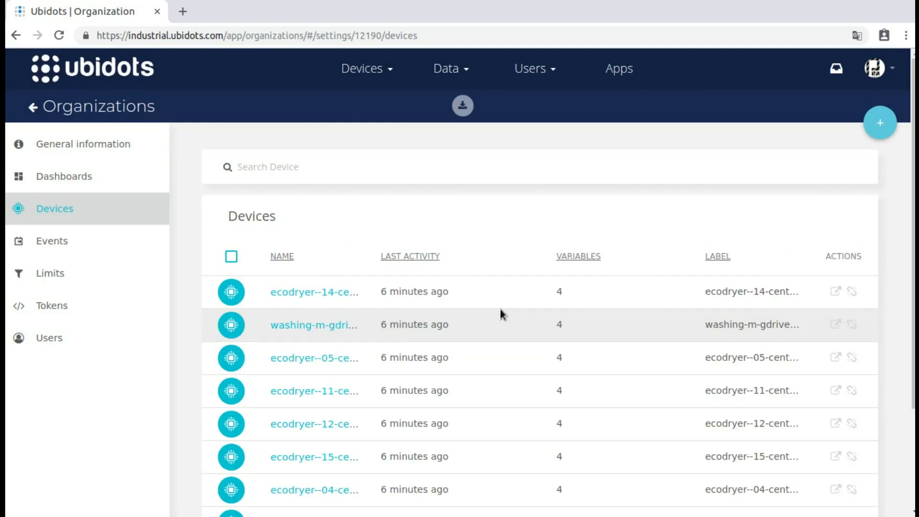
Step: Show 50 devices per page and review the organization's assigned devices through to the second page
{"action": "scroll", "coordinate": [501, 309], "scroll_direction": "down", "scroll_amount": 3}
{"action": "left_click", "coordinate": [356, 496]}
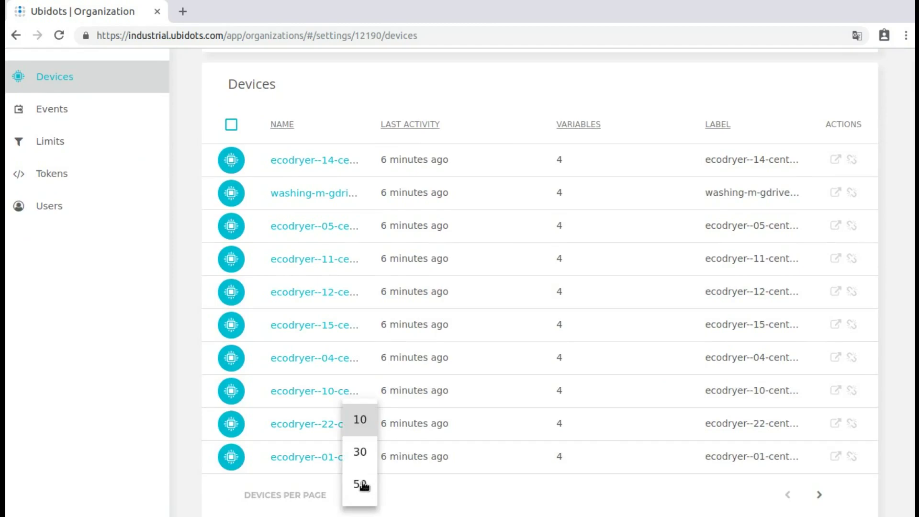
{"action": "left_click", "coordinate": [360, 485]}
{"action": "scroll", "coordinate": [498, 199], "scroll_direction": "up", "scroll_amount": 20}
{"action": "scroll", "coordinate": [501, 199], "scroll_direction": "down", "scroll_amount": 20}
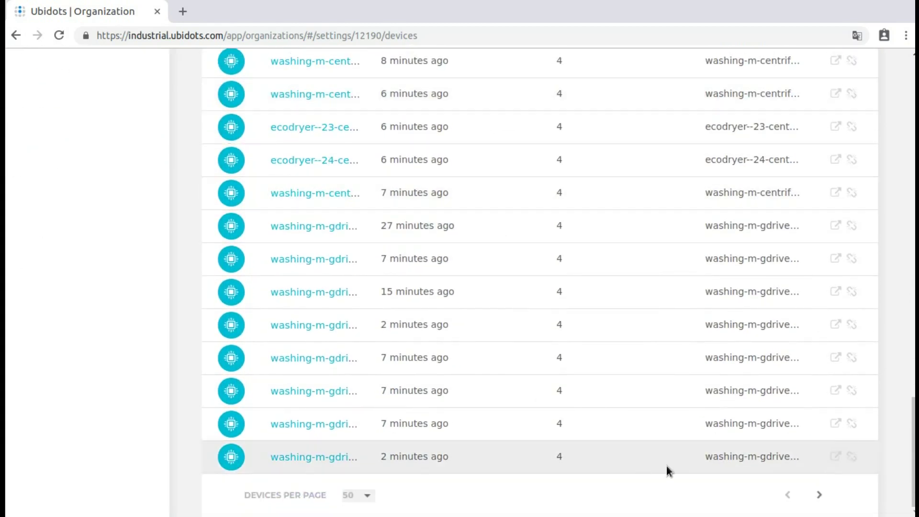
{"action": "left_click", "coordinate": [820, 494]}
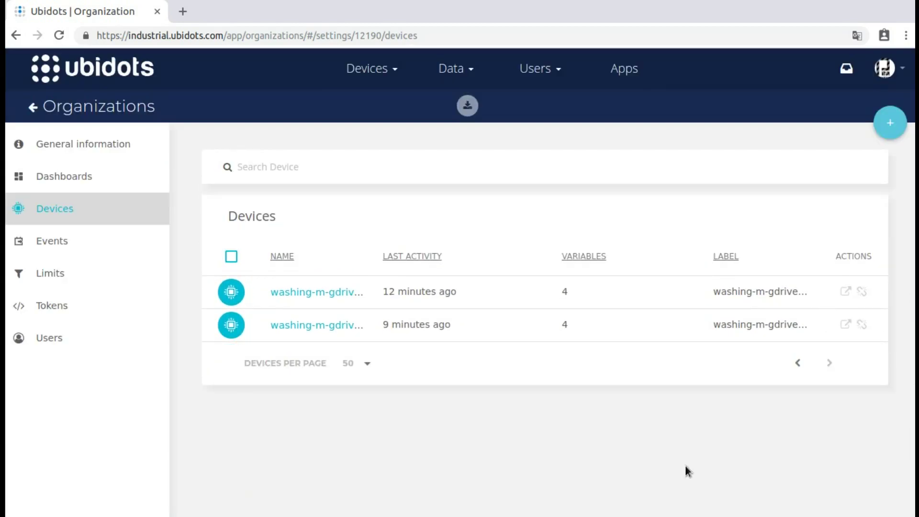
Step: Review the Centenario organization's events and limits, opening the Devices maximum for editing
{"action": "left_click", "coordinate": [69, 244]}
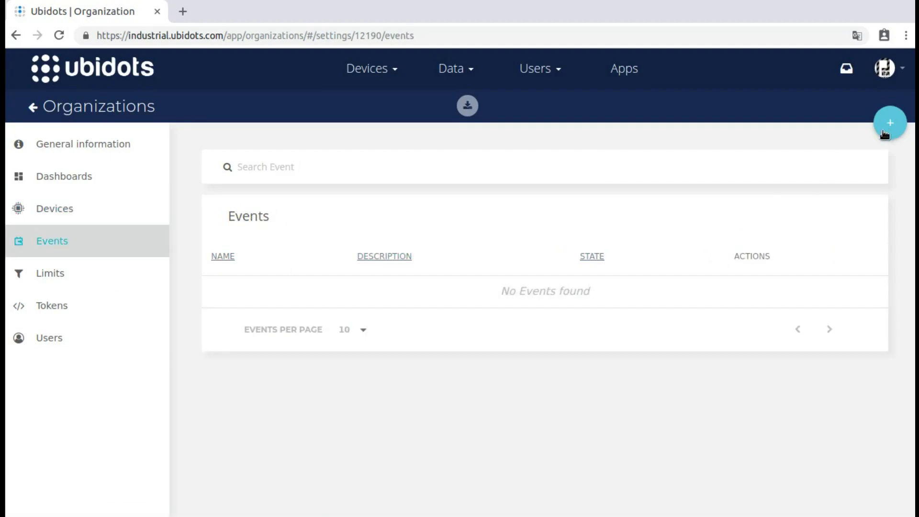
{"action": "left_click", "coordinate": [52, 274]}
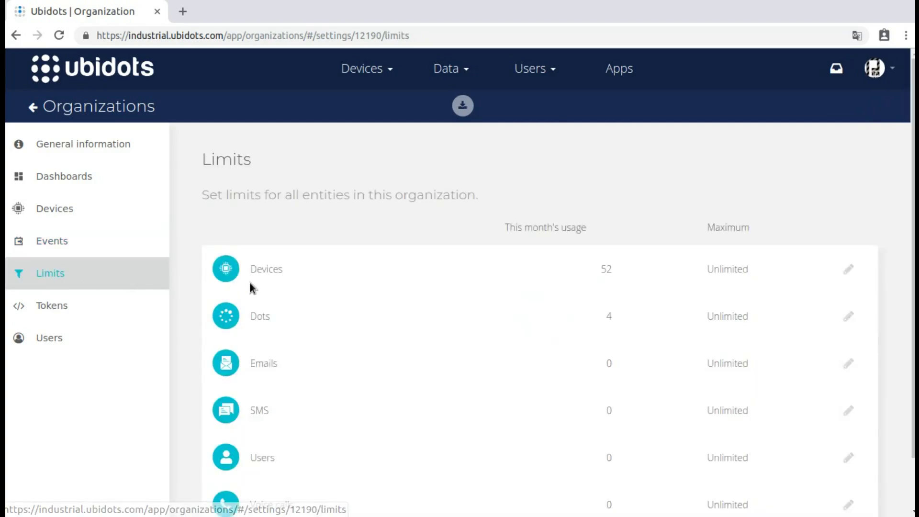
{"action": "scroll", "coordinate": [516, 275], "scroll_direction": "down", "scroll_amount": 2}
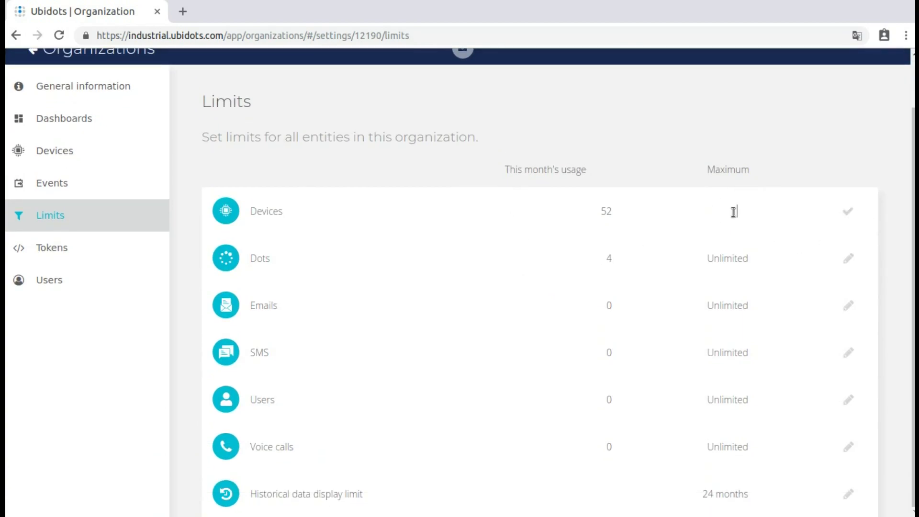
{"action": "left_click", "coordinate": [855, 211]}
Step: Add a new token named "centenario" to the Laundry WasherMAC - Zone Centenario organization
{"action": "left_click", "coordinate": [46, 248]}
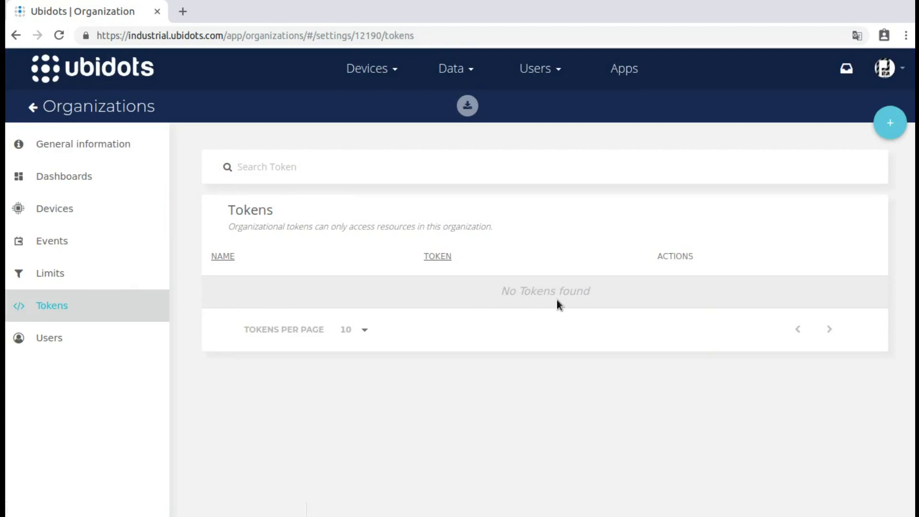
{"action": "left_click", "coordinate": [890, 123]}
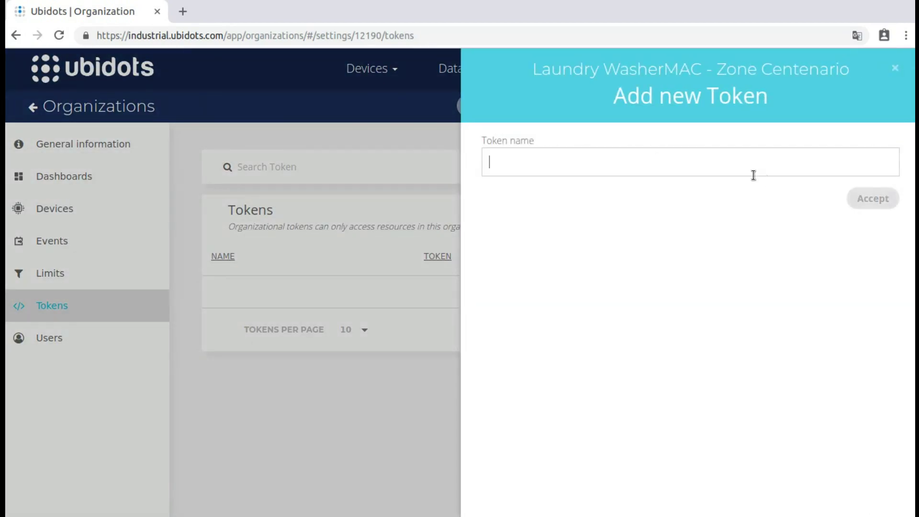
{"action": "type", "text": "centenario"}
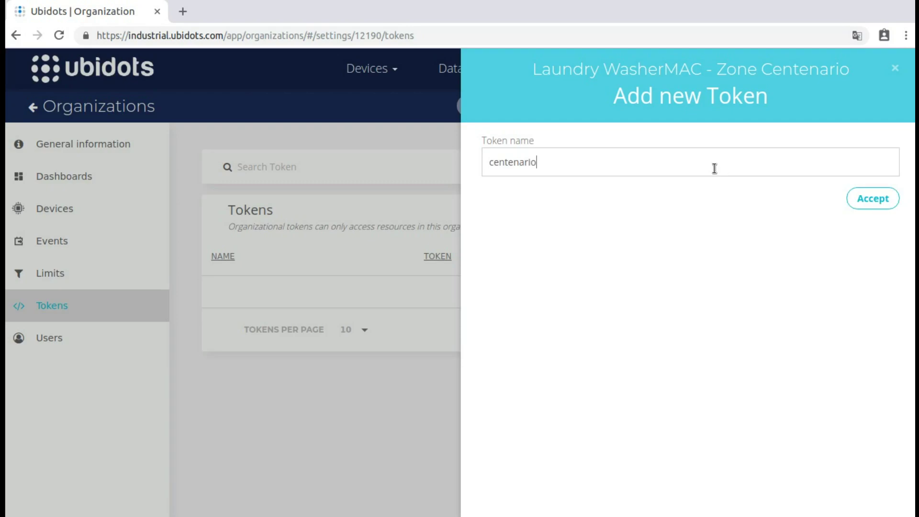
{"action": "left_click", "coordinate": [870, 204]}
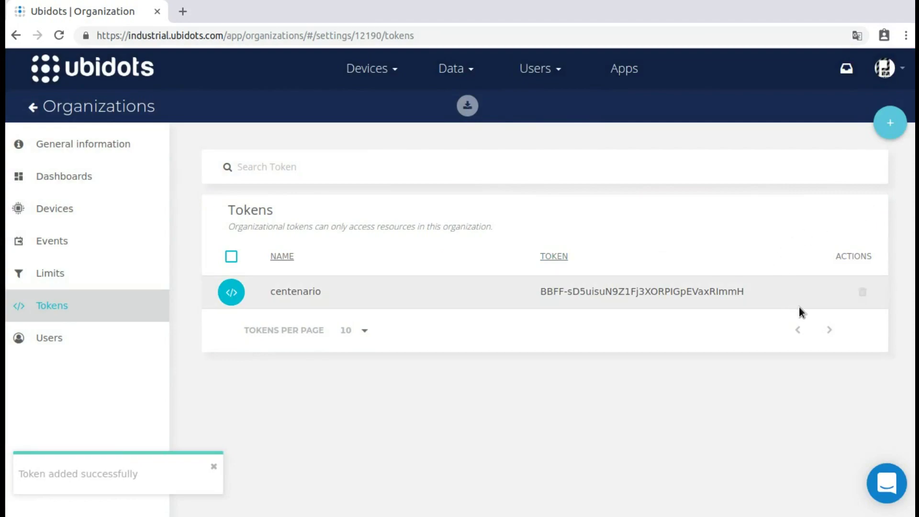
Step: Highlight the new token's value and view the organization's list of users
{"action": "left_click_drag", "start_coordinate": [735, 291], "coordinate": [562, 287]}
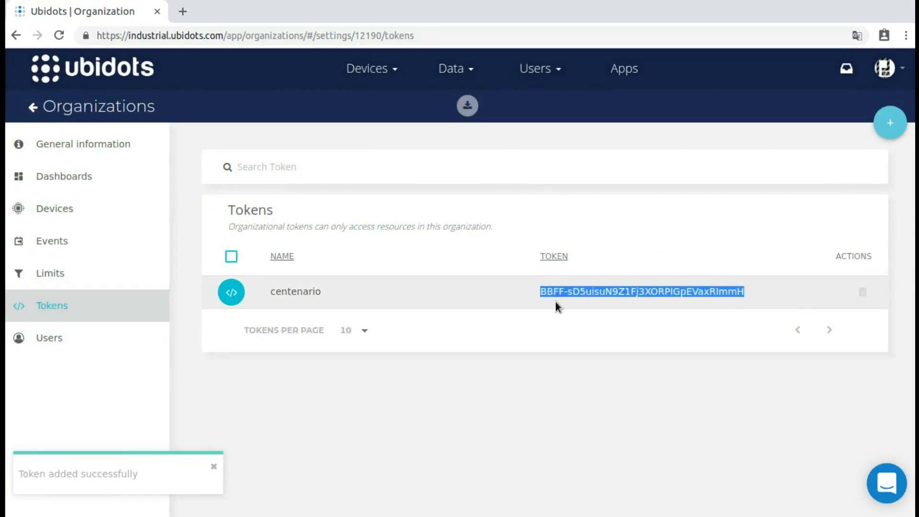
{"action": "left_click", "coordinate": [462, 385]}
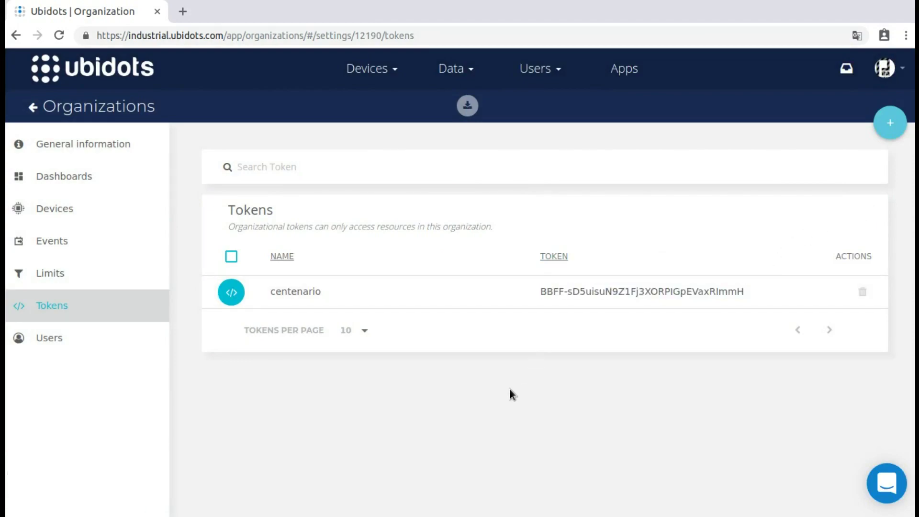
{"action": "left_click", "coordinate": [79, 342]}
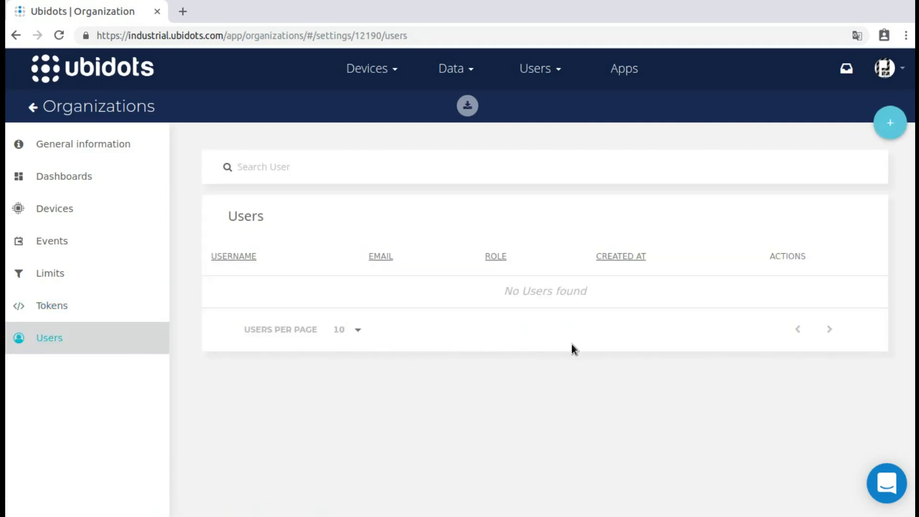
Step: Create a new organization and set both its name and description to "Laundry WasherMAC - Zone Malta"
{"action": "left_click", "coordinate": [128, 106]}
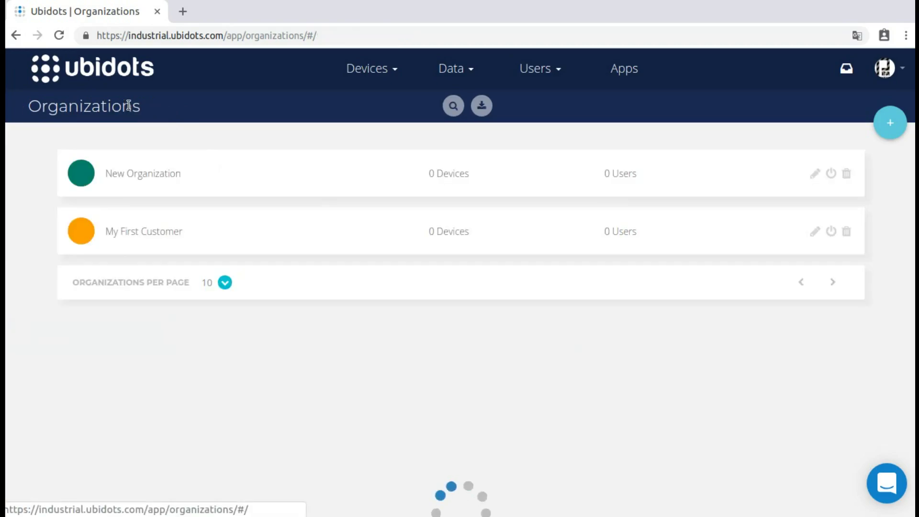
{"action": "left_click", "coordinate": [886, 126]}
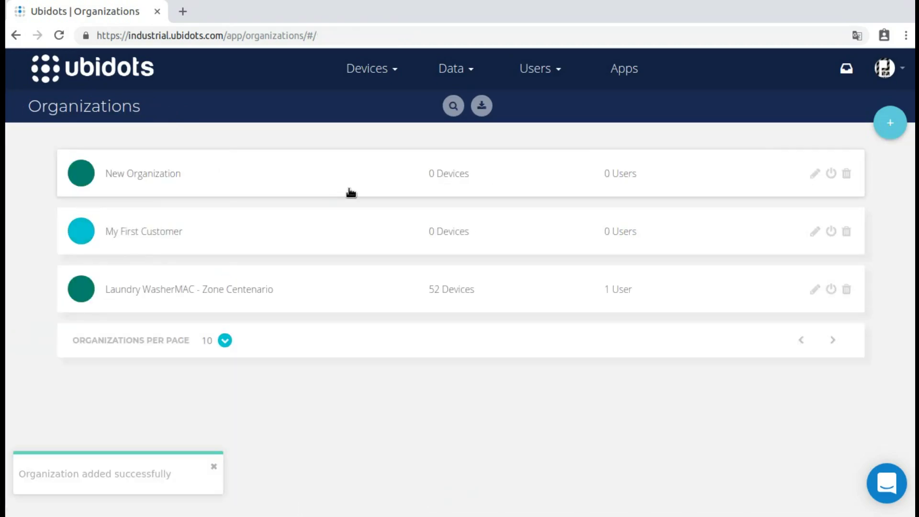
{"action": "left_click", "coordinate": [815, 173]}
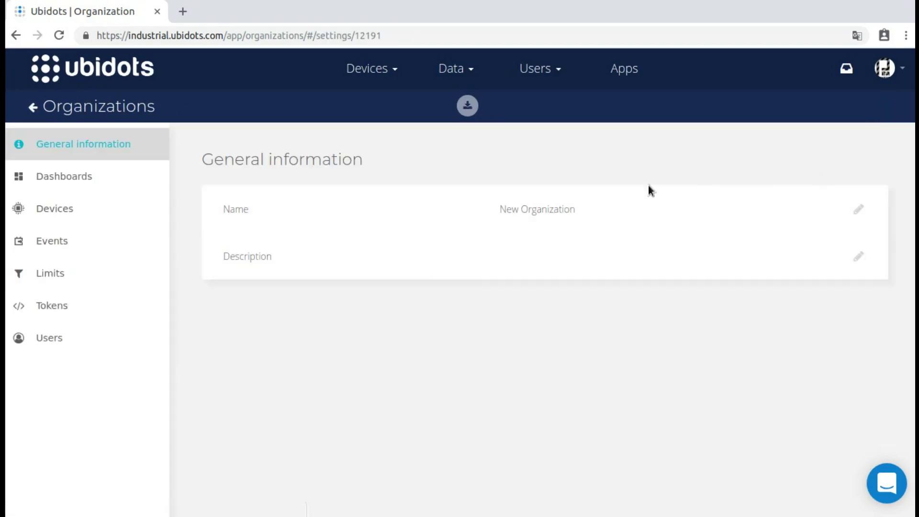
{"action": "left_click", "coordinate": [857, 212]}
{"action": "type", "text": "Laundry WasherMAC - Zone Malta"}
{"action": "left_click", "coordinate": [858, 256]}
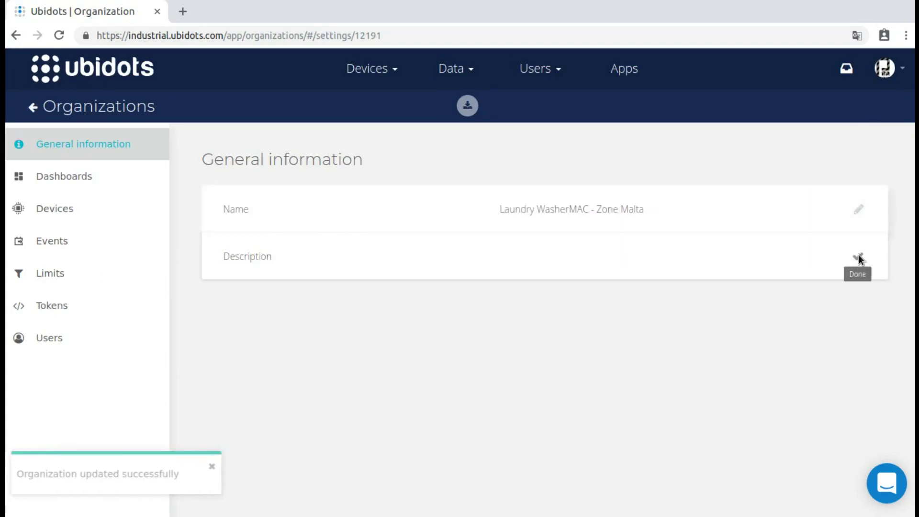
{"action": "type", "text": "Laundry WasherMAC - Zone Malta"}
{"action": "left_click", "coordinate": [774, 311]}
Step: Assign the Laundry WasherMAC Zone Malta dashboard to the Malta organization
{"action": "left_click", "coordinate": [50, 177]}
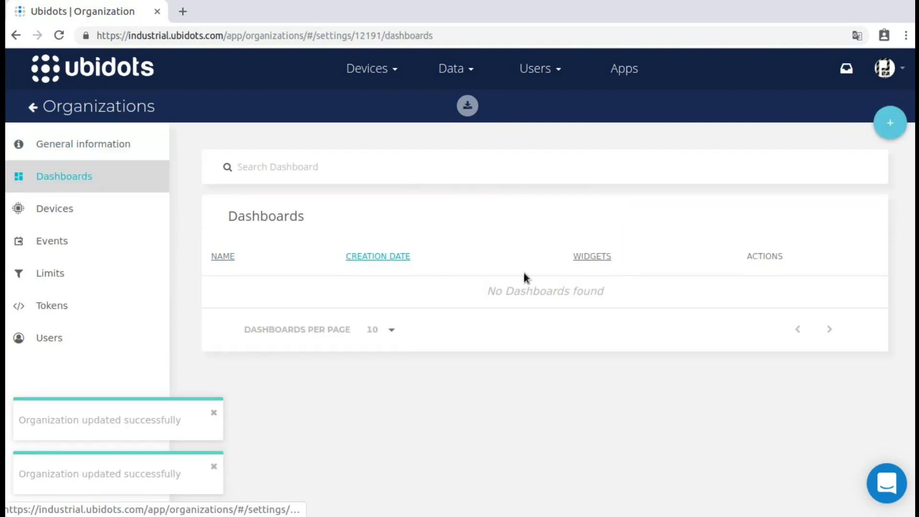
{"action": "left_click", "coordinate": [888, 124]}
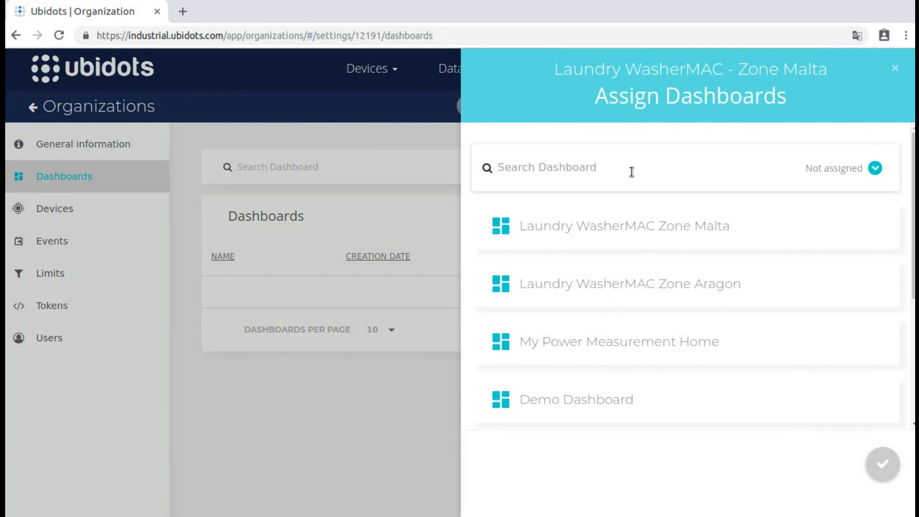
{"action": "left_click", "coordinate": [606, 225]}
{"action": "left_click", "coordinate": [883, 464]}
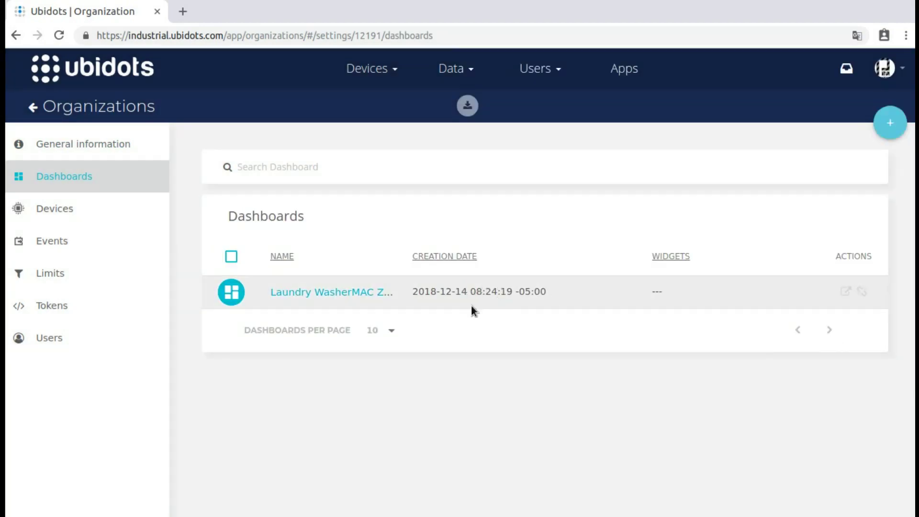
Step: Start assigning devices to the Malta organization and filter the unassigned devices by "malta"
{"action": "left_click", "coordinate": [23, 208]}
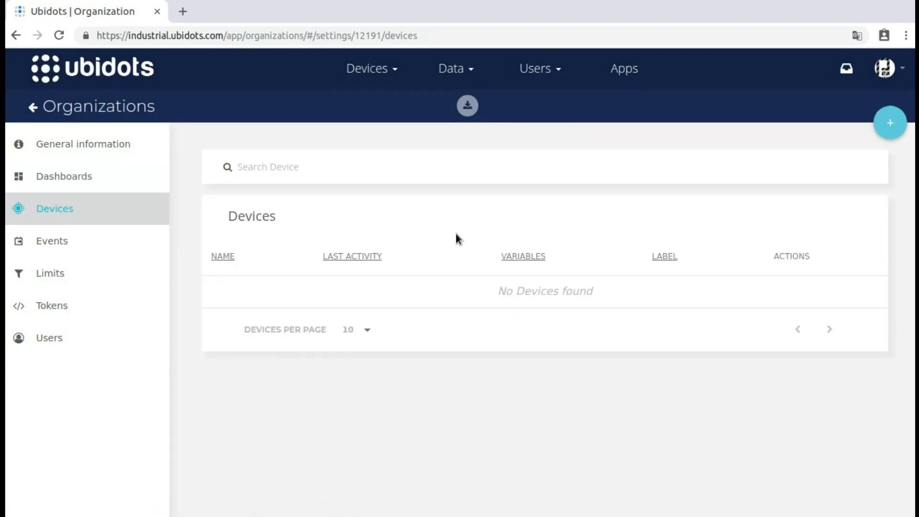
{"action": "left_click", "coordinate": [891, 122]}
{"action": "type", "text": "malta"}
Step: Select all the filtered Malta devices through the end of the list and assign them to the organization
{"action": "left_click", "coordinate": [499, 224]}
{"action": "left_click", "coordinate": [499, 287]}
{"action": "scroll", "coordinate": [505, 314], "scroll_direction": "down", "scroll_amount": 1}
{"action": "left_click", "coordinate": [505, 312]}
{"action": "scroll", "coordinate": [507, 330], "scroll_direction": "down", "scroll_amount": 3}
{"action": "left_click", "coordinate": [505, 330]}
{"action": "left_click", "coordinate": [508, 338]}
{"action": "scroll", "coordinate": [507, 342], "scroll_direction": "down", "scroll_amount": 5}
{"action": "left_click", "coordinate": [508, 343]}
{"action": "left_click", "coordinate": [503, 349]}
{"action": "left_click", "coordinate": [502, 350]}
{"action": "left_click", "coordinate": [499, 354]}
{"action": "left_click", "coordinate": [502, 362]}
{"action": "left_click", "coordinate": [502, 364]}
{"action": "left_click", "coordinate": [507, 338]}
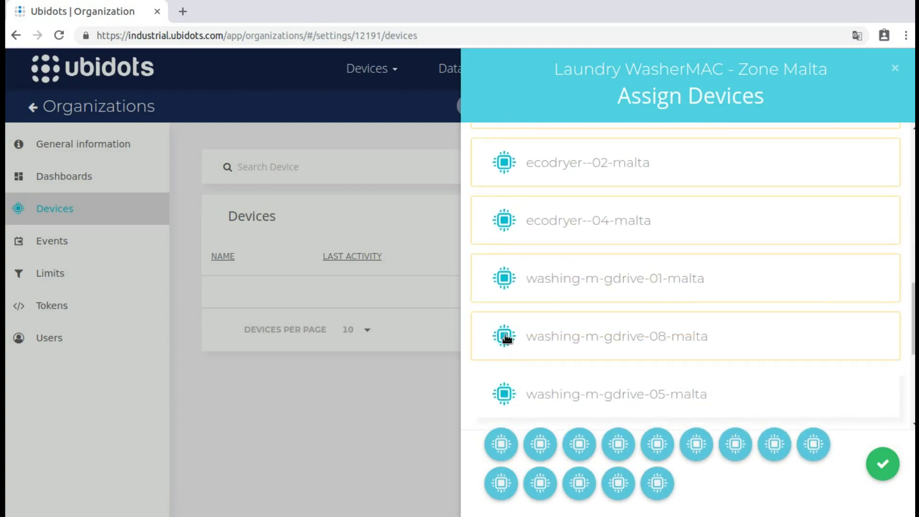
{"action": "scroll", "coordinate": [507, 338], "scroll_direction": "down", "scroll_amount": 1}
{"action": "left_click", "coordinate": [507, 338]}
{"action": "scroll", "coordinate": [504, 338], "scroll_direction": "down", "scroll_amount": 1}
{"action": "left_click", "coordinate": [503, 338]}
{"action": "scroll", "coordinate": [503, 325], "scroll_direction": "down", "scroll_amount": 2}
{"action": "left_click", "coordinate": [503, 258]}
{"action": "left_click", "coordinate": [503, 318]}
{"action": "left_click", "coordinate": [504, 351]}
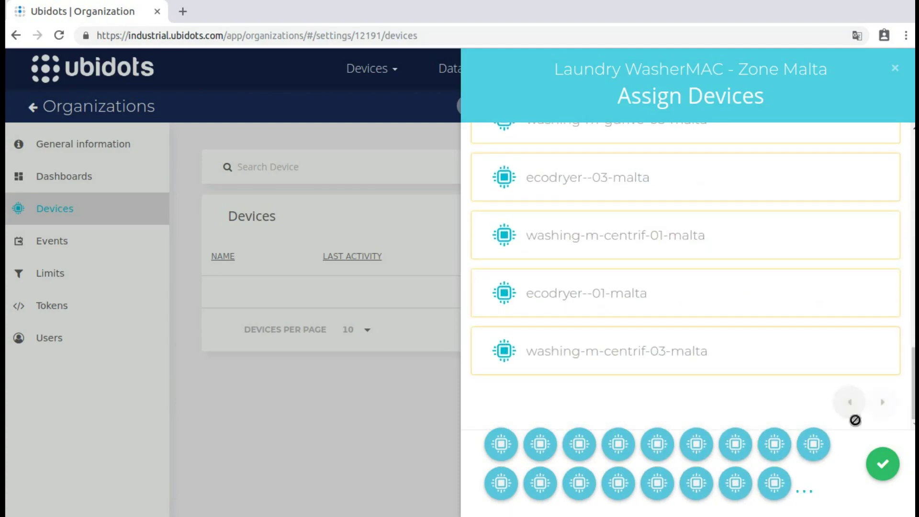
{"action": "left_click", "coordinate": [882, 462]}
Step: Show 50 devices per page and review the devices assigned to the Malta organization
{"action": "scroll", "coordinate": [695, 321], "scroll_direction": "down", "scroll_amount": 3}
{"action": "left_click", "coordinate": [359, 494]}
{"action": "left_click", "coordinate": [366, 487]}
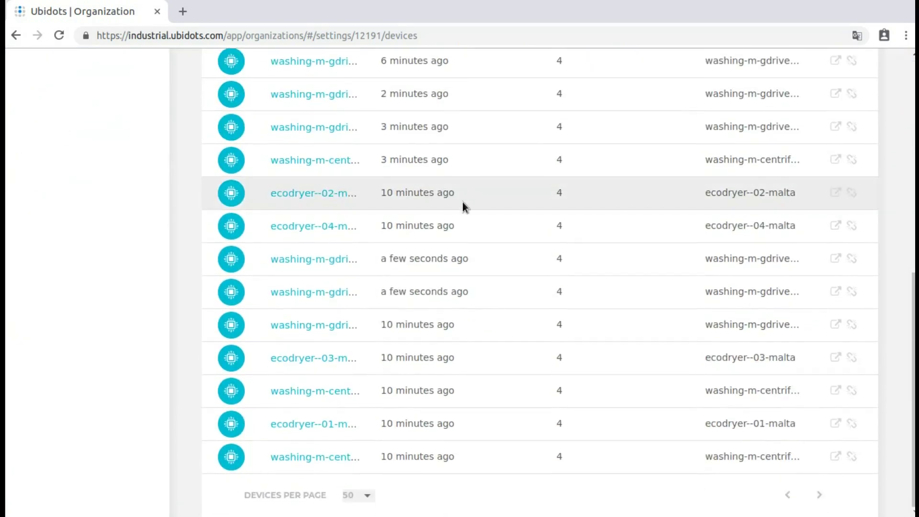
{"action": "scroll", "coordinate": [427, 189], "scroll_direction": "up", "scroll_amount": 20}
Step: Review the Malta organization's events and the limits set for its entities
{"action": "left_click", "coordinate": [98, 174]}
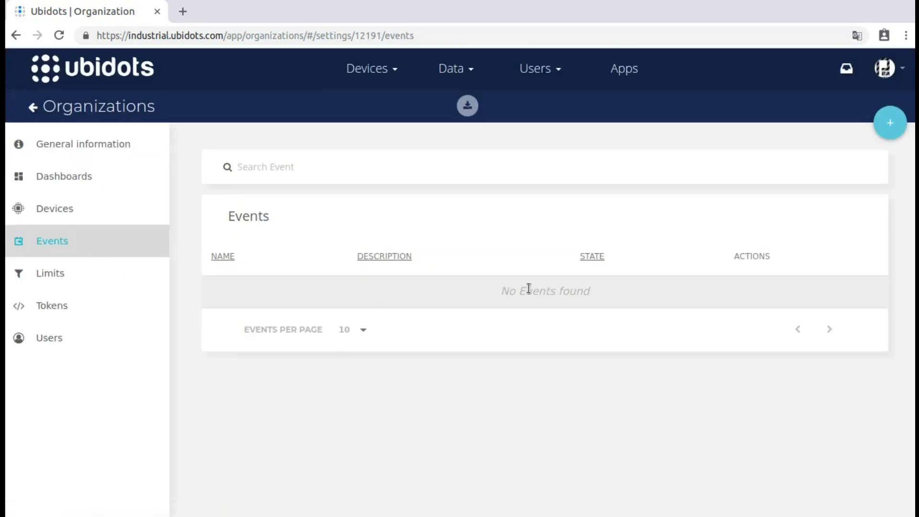
{"action": "left_click", "coordinate": [53, 277]}
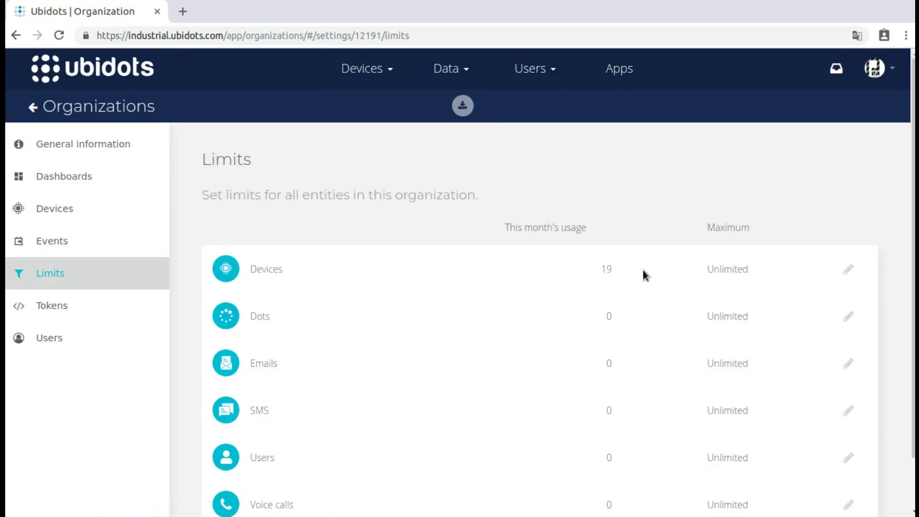
{"action": "scroll", "coordinate": [643, 270], "scroll_direction": "down", "scroll_amount": 1}
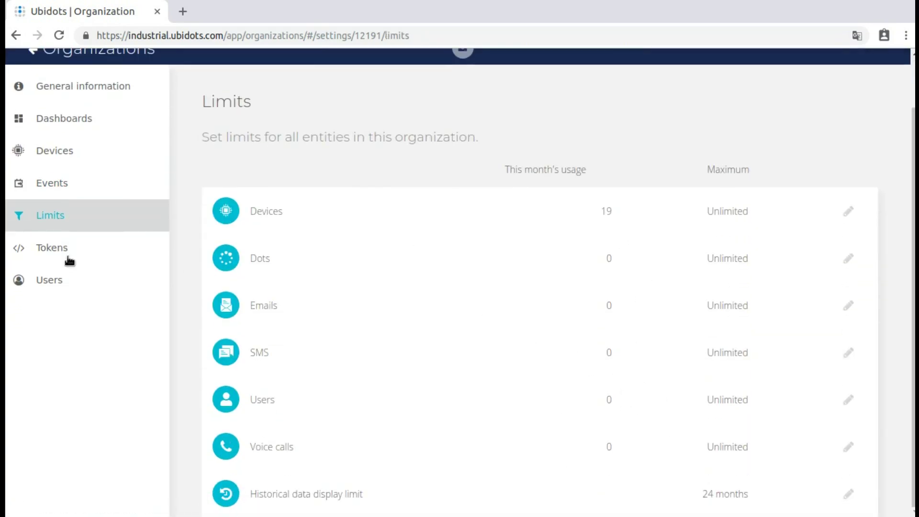
Step: Add a new token named "malta" to the Malta organization and view its list of users
{"action": "left_click", "coordinate": [142, 254]}
{"action": "left_click", "coordinate": [889, 120]}
{"action": "type", "text": "malta"}
{"action": "left_click", "coordinate": [860, 197]}
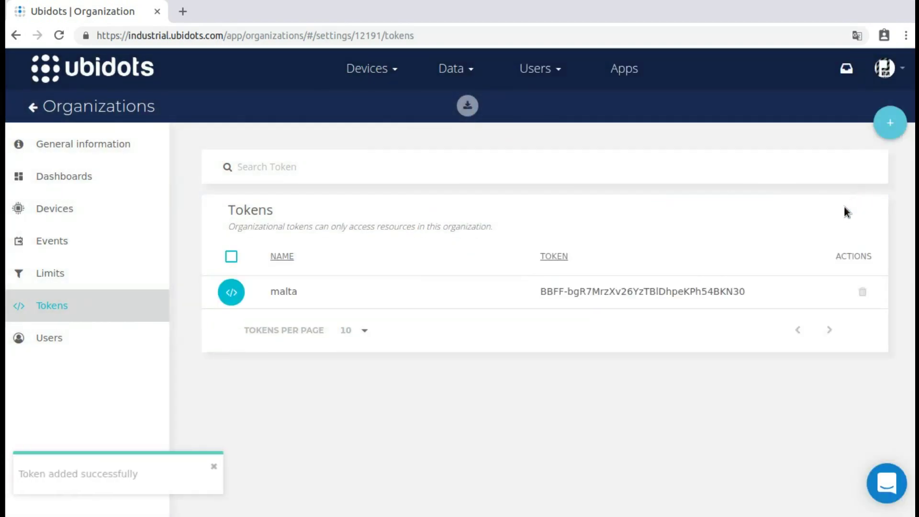
{"action": "left_click", "coordinate": [38, 338]}
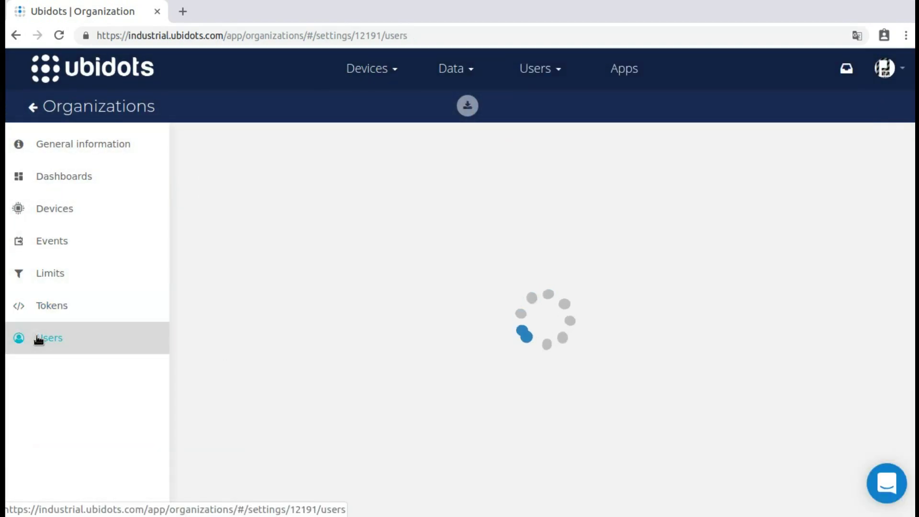
Step: Create a new organization and set both its name and description to "Laundry WasherMAC - Zone Aragon"
{"action": "left_click", "coordinate": [72, 106]}
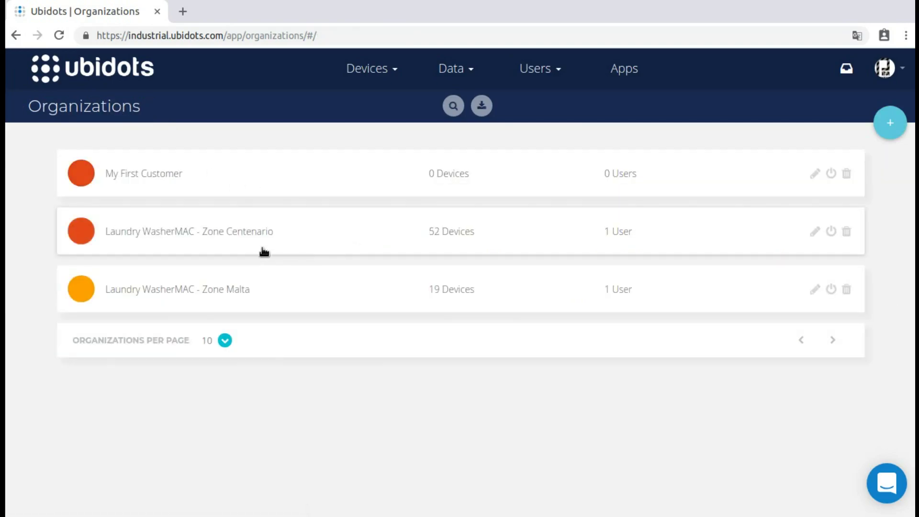
{"action": "left_click", "coordinate": [890, 123]}
{"action": "left_click", "coordinate": [353, 179]}
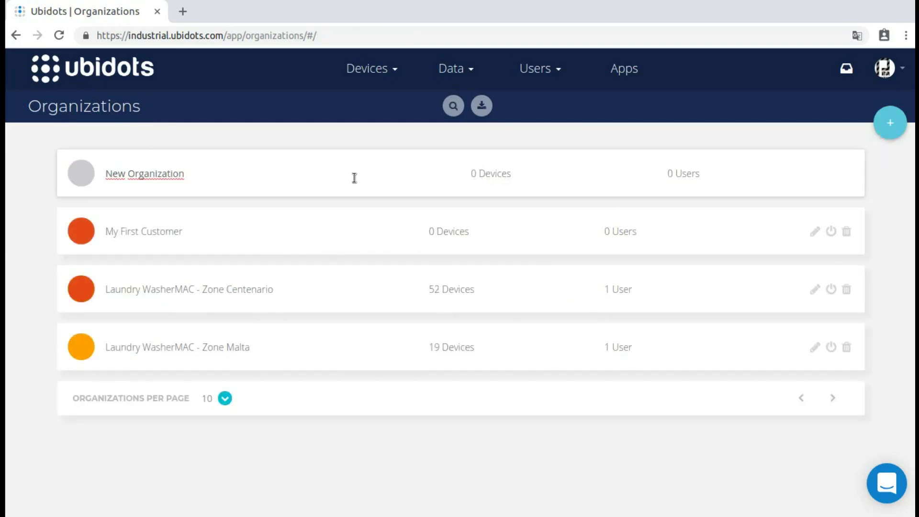
{"action": "key", "text": "Return"}
{"action": "left_click", "coordinate": [815, 176]}
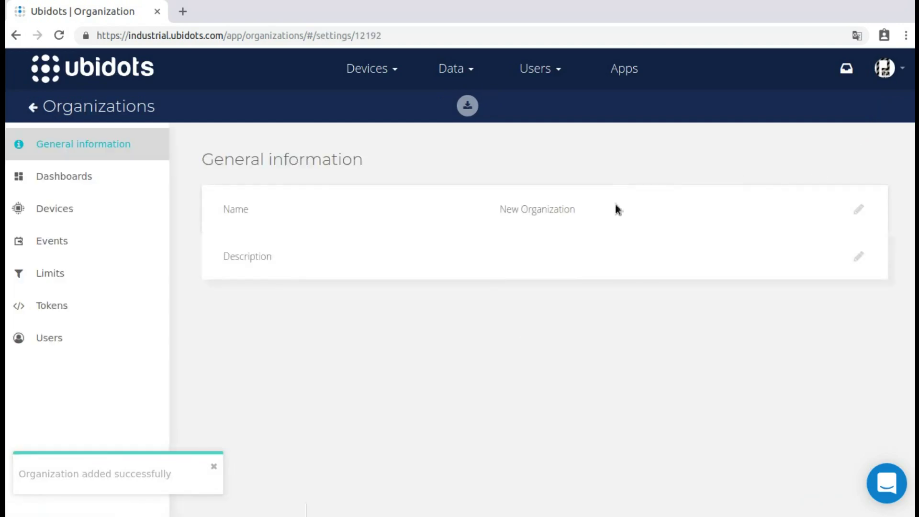
{"action": "left_click", "coordinate": [859, 209]}
{"action": "type", "text": "Laundry WasherMAC - Zone Aragon"}
{"action": "key", "text": "Return"}
{"action": "left_click", "coordinate": [857, 253]}
{"action": "type", "text": "Laundry WasherMAC - Zone Aragon"}
{"action": "key", "text": "Return"}
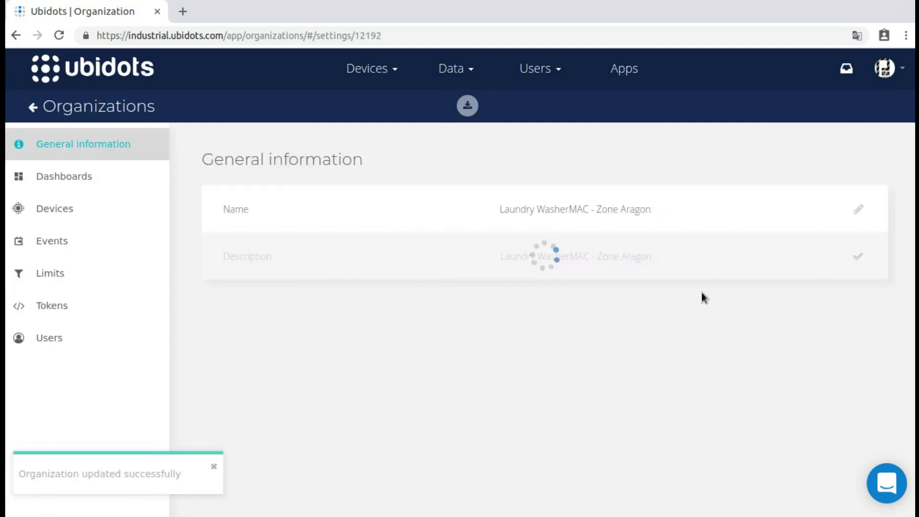
Step: Assign the Laundry WasherMAC Zone Aragon dashboard to the Aragon organization
{"action": "left_click", "coordinate": [115, 188]}
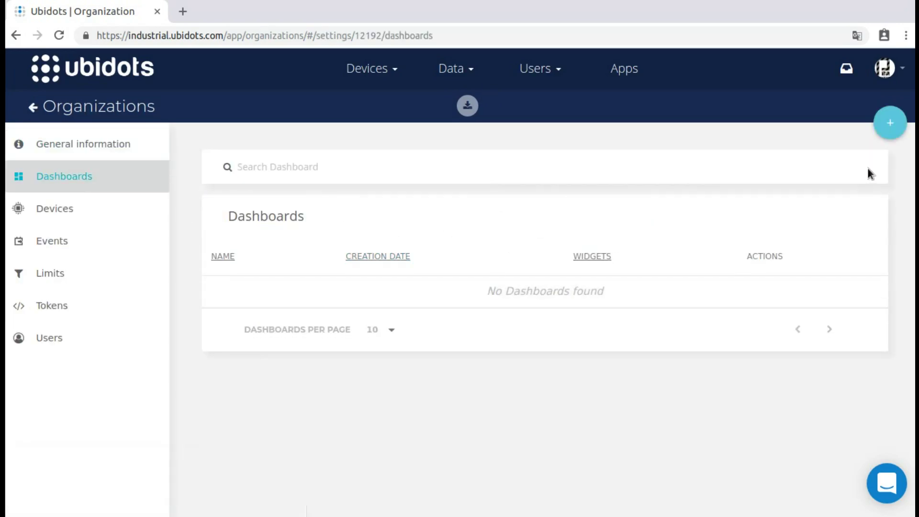
{"action": "left_click", "coordinate": [889, 123]}
{"action": "left_click", "coordinate": [607, 240]}
{"action": "left_click", "coordinate": [882, 464]}
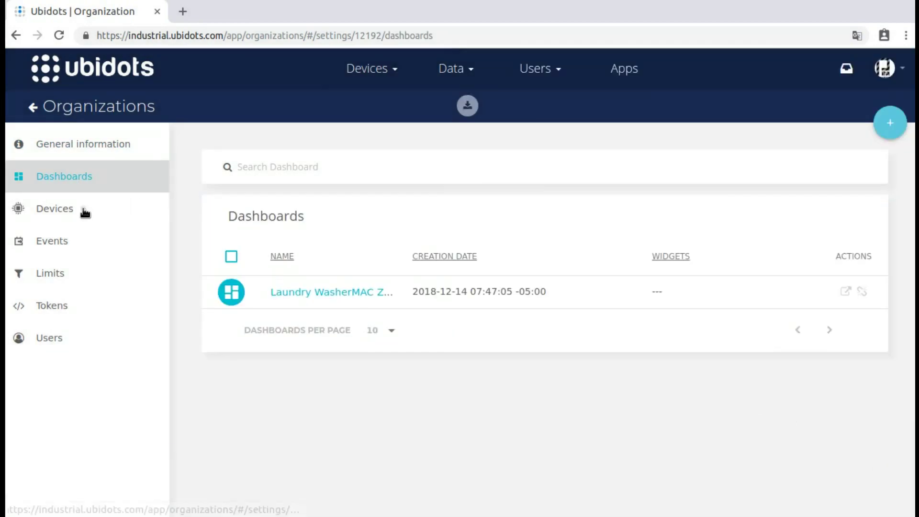
Step: Start assigning devices to the Aragon organization and filter the unassigned devices by "aragon"
{"action": "left_click", "coordinate": [83, 210]}
{"action": "left_click", "coordinate": [890, 122]}
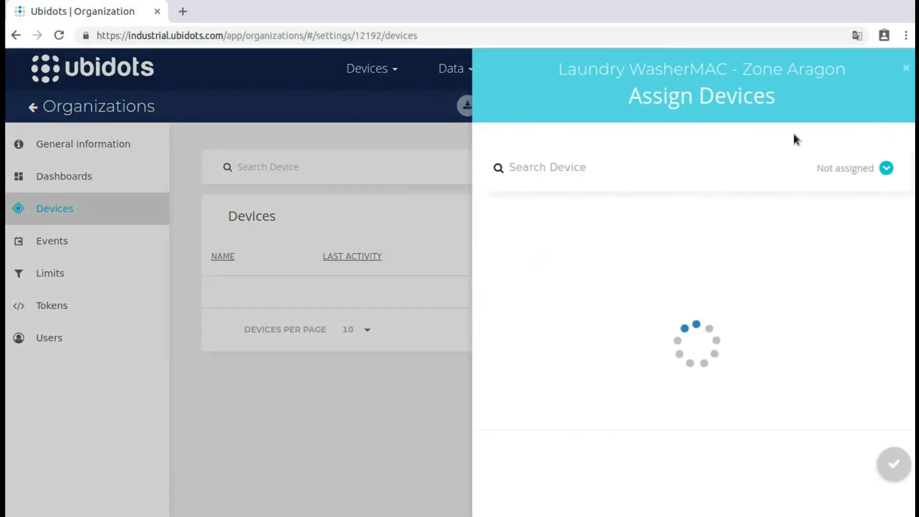
{"action": "left_click", "coordinate": [587, 168]}
{"action": "type", "text": "aragon"}
Step: Select all the listed unassigned Aragon devices and assign them to the Aragon organization
{"action": "left_click", "coordinate": [507, 228]}
{"action": "left_click", "coordinate": [509, 293]}
{"action": "left_click", "coordinate": [503, 335]}
{"action": "scroll", "coordinate": [502, 351], "scroll_direction": "down", "scroll_amount": 3}
{"action": "left_click", "coordinate": [504, 347]}
{"action": "scroll", "coordinate": [504, 344], "scroll_direction": "down", "scroll_amount": 3}
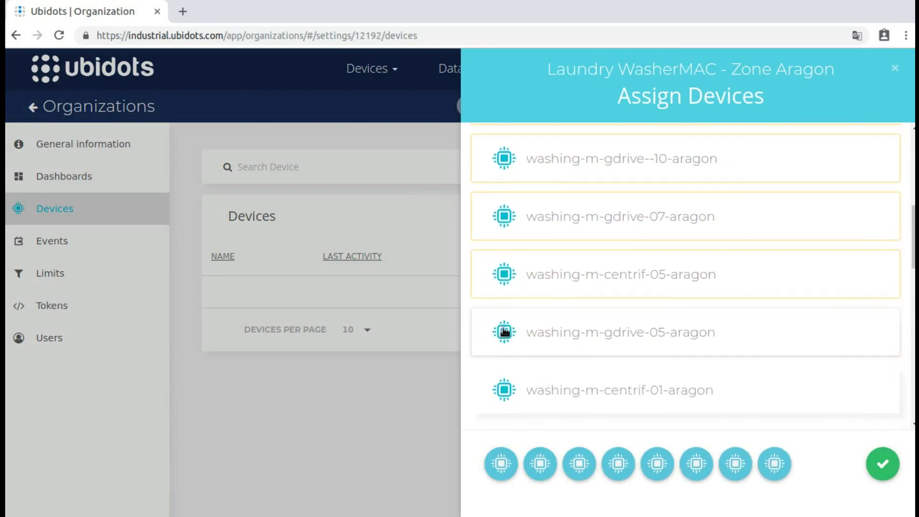
{"action": "left_click", "coordinate": [506, 330]}
{"action": "scroll", "coordinate": [506, 326], "scroll_direction": "down", "scroll_amount": 3}
{"action": "left_click", "coordinate": [503, 344]}
{"action": "scroll", "coordinate": [501, 354], "scroll_direction": "down", "scroll_amount": 3}
{"action": "left_click", "coordinate": [501, 354]}
{"action": "scroll", "coordinate": [500, 350], "scroll_direction": "down", "scroll_amount": 3}
{"action": "scroll", "coordinate": [498, 345], "scroll_direction": "down", "scroll_amount": 3}
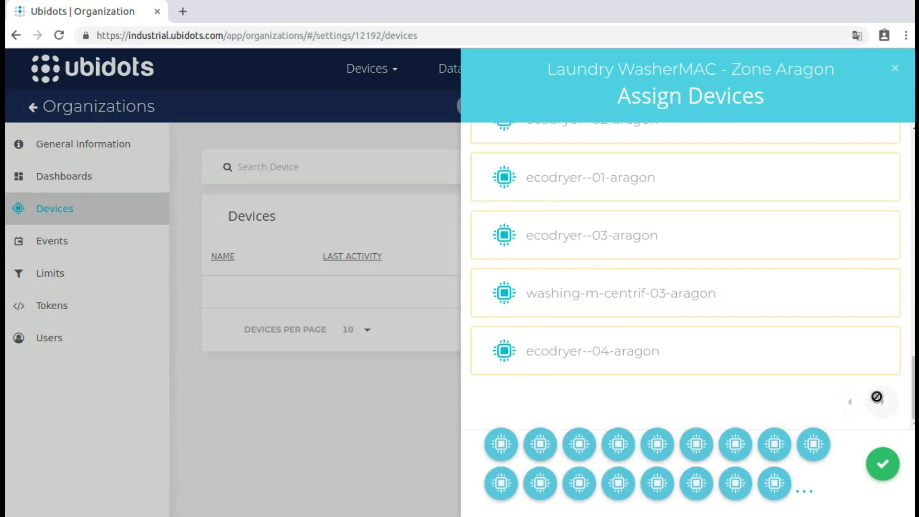
{"action": "left_click", "coordinate": [882, 464]}
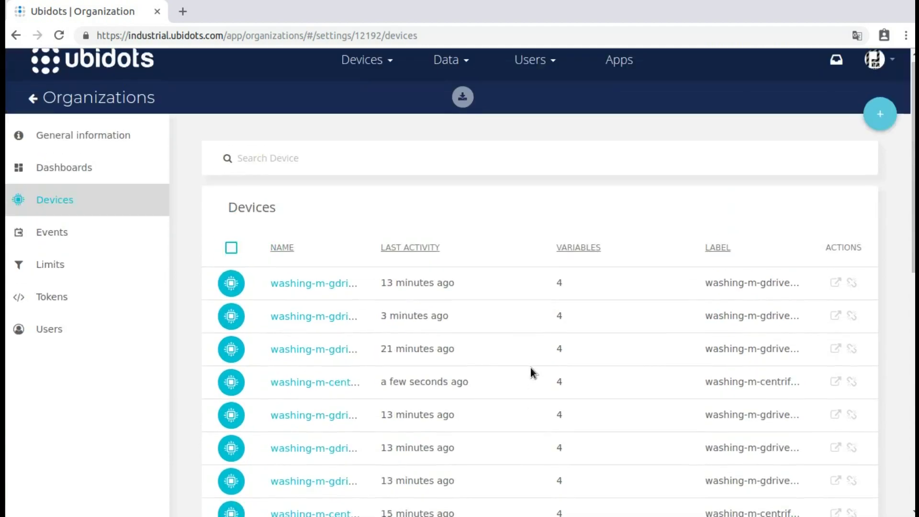
Step: Add a new token named "aragon" to the Aragon organization and view its list of users
{"action": "left_click", "coordinate": [52, 240]}
{"action": "left_click", "coordinate": [51, 273]}
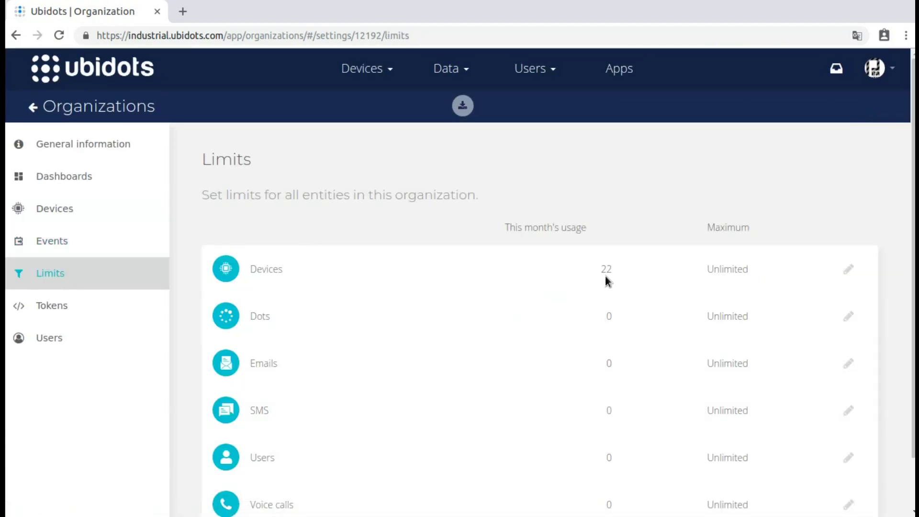
{"action": "left_click", "coordinate": [77, 309]}
{"action": "left_click", "coordinate": [889, 123]}
{"action": "left_click", "coordinate": [873, 198]}
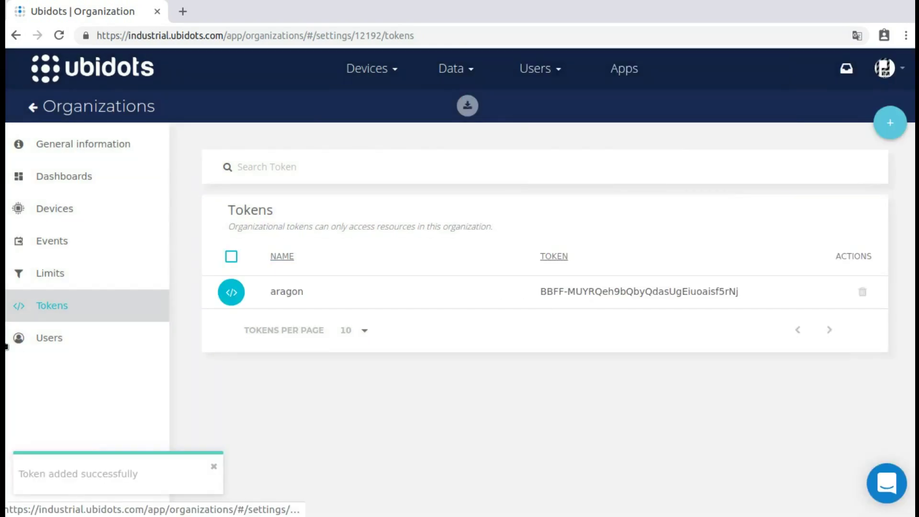
{"action": "left_click", "coordinate": [48, 338]}
Step: Create a new organization and set both its name and description to "Laundry WasherMAC - Zone Bristol"
{"action": "left_click", "coordinate": [91, 106]}
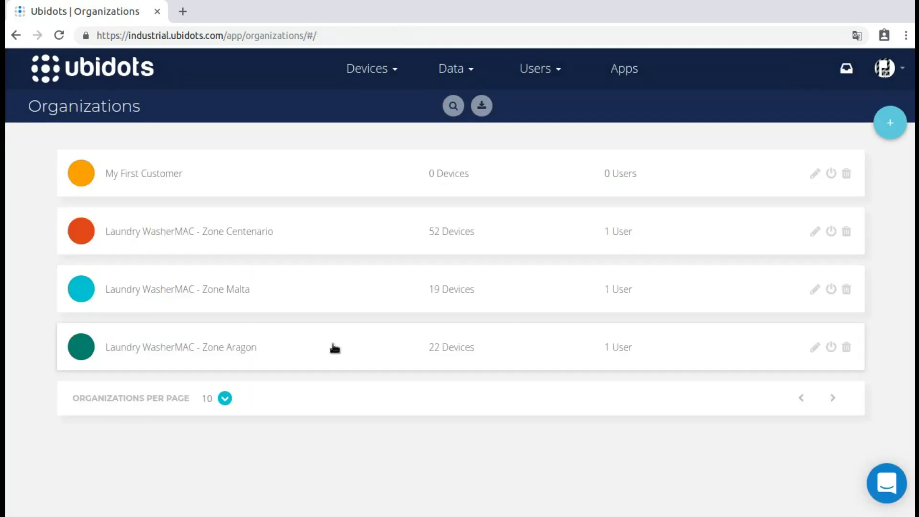
{"action": "left_click", "coordinate": [889, 123]}
{"action": "left_click", "coordinate": [248, 172]}
{"action": "key", "text": "Return"}
{"action": "left_click", "coordinate": [815, 175]}
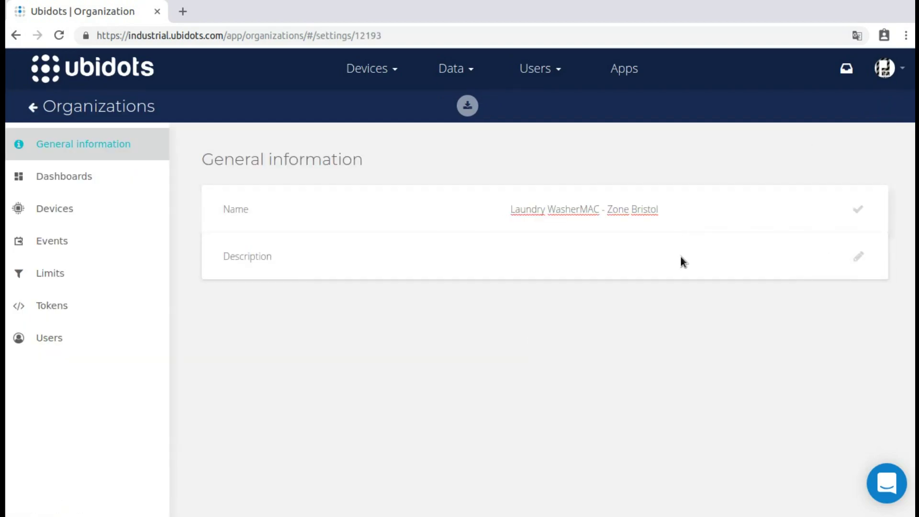
{"action": "key", "text": "Return"}
{"action": "key", "text": "Return"}
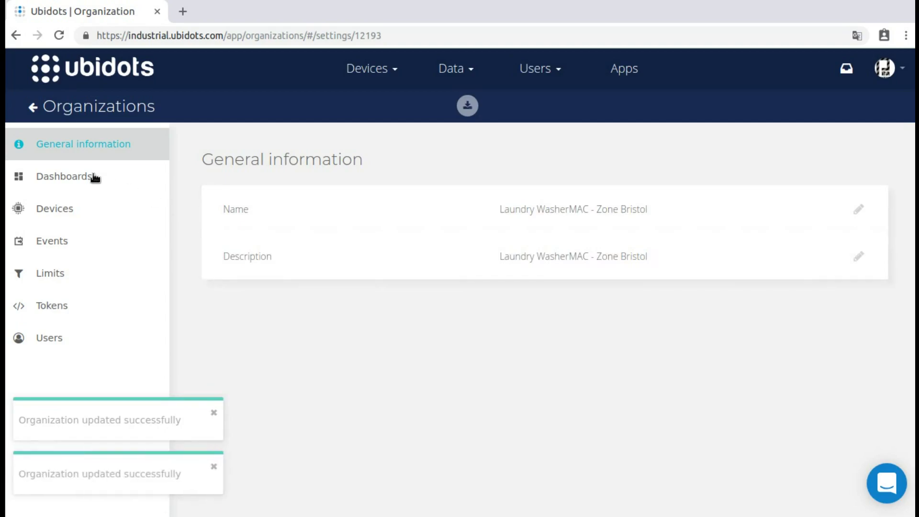
Step: Assign the Laundry WasherMAC Zone Bristol dashboard to the Bristol organization
{"action": "left_click", "coordinate": [94, 178]}
{"action": "left_click", "coordinate": [884, 125]}
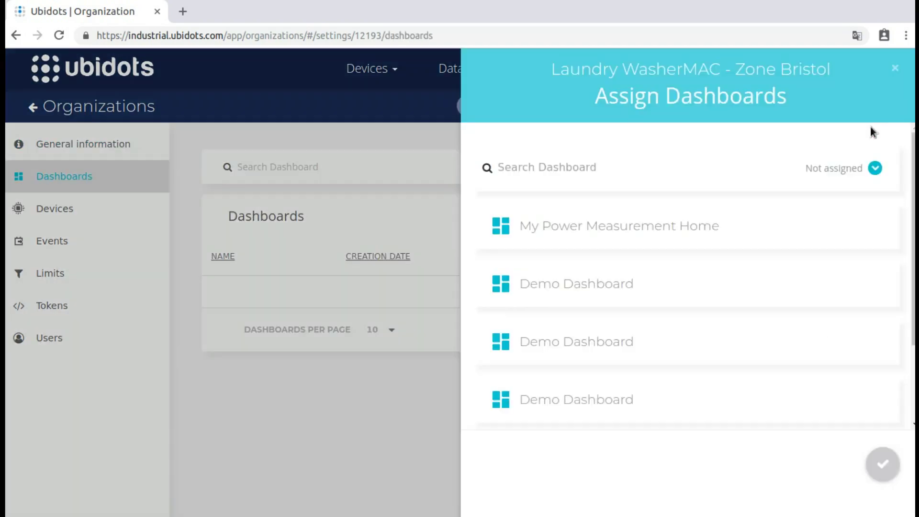
{"action": "left_click", "coordinate": [857, 189]}
{"action": "left_click", "coordinate": [617, 399]}
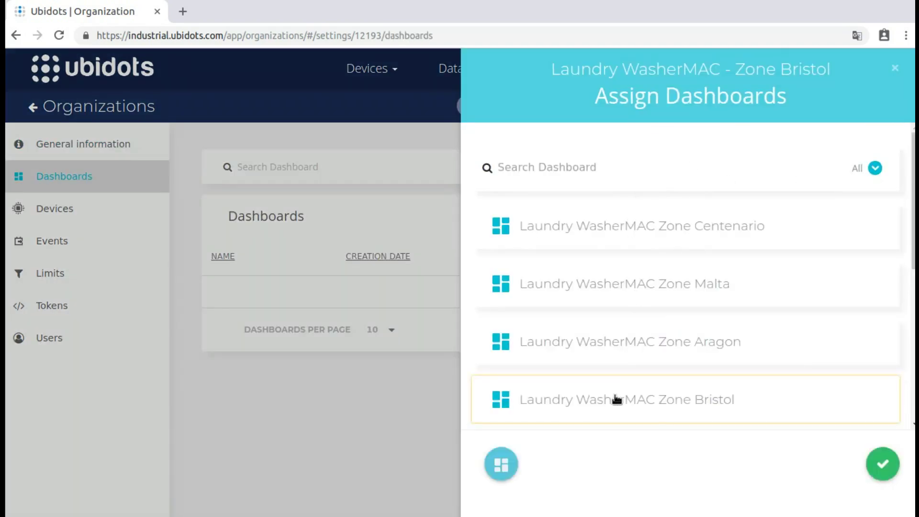
{"action": "left_click", "coordinate": [884, 464]}
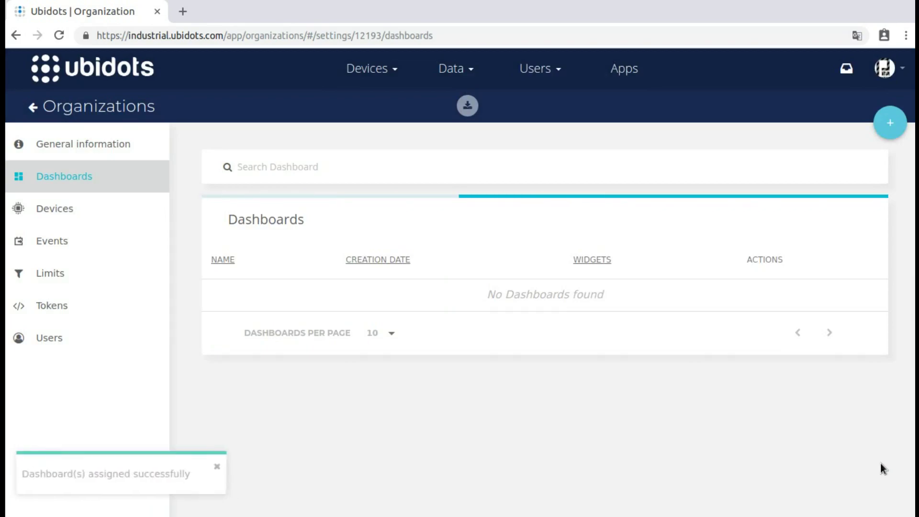
Step: Start assigning devices to the Bristol organization and filter the unassigned devices by "brist"
{"action": "left_click", "coordinate": [61, 212]}
{"action": "left_click", "coordinate": [890, 124]}
{"action": "type", "text": "br"}
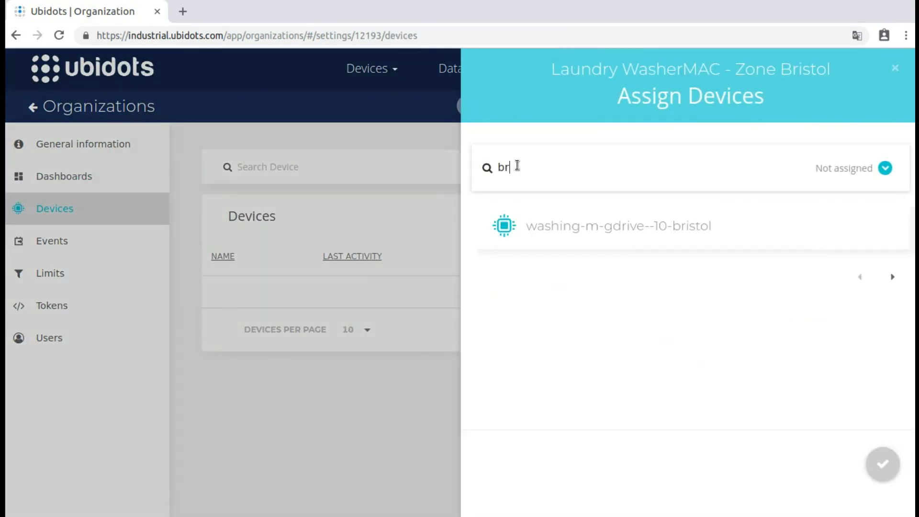
{"action": "type", "text": "ist"}
Step: Select all the listed unassigned Bristol devices and assign them to the Bristol organization
{"action": "left_click", "coordinate": [505, 226]}
{"action": "left_click", "coordinate": [502, 282]}
{"action": "left_click", "coordinate": [501, 341]}
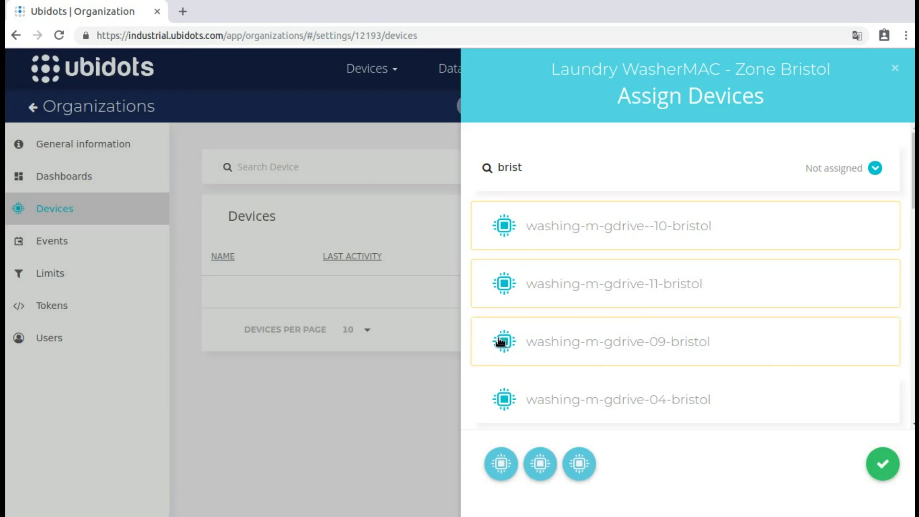
{"action": "scroll", "coordinate": [503, 354], "scroll_direction": "down", "scroll_amount": 8}
{"action": "left_click", "coordinate": [505, 357]}
{"action": "left_click", "coordinate": [507, 366]}
{"action": "left_click", "coordinate": [509, 357]}
{"action": "left_click", "coordinate": [509, 350]}
{"action": "left_click", "coordinate": [506, 363]}
{"action": "left_click", "coordinate": [504, 371]}
{"action": "left_click", "coordinate": [503, 378]}
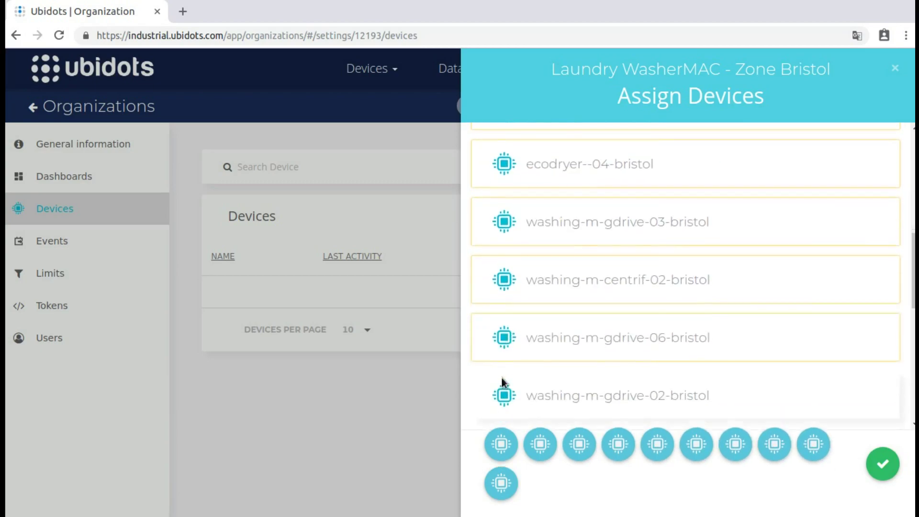
{"action": "scroll", "coordinate": [502, 378], "scroll_direction": "down", "scroll_amount": 6}
{"action": "left_click", "coordinate": [502, 364]}
{"action": "left_click", "coordinate": [503, 330]}
{"action": "left_click", "coordinate": [506, 355]}
{"action": "left_click", "coordinate": [507, 375]}
{"action": "left_click", "coordinate": [502, 379]}
{"action": "left_click", "coordinate": [504, 364]}
{"action": "left_click", "coordinate": [504, 360]}
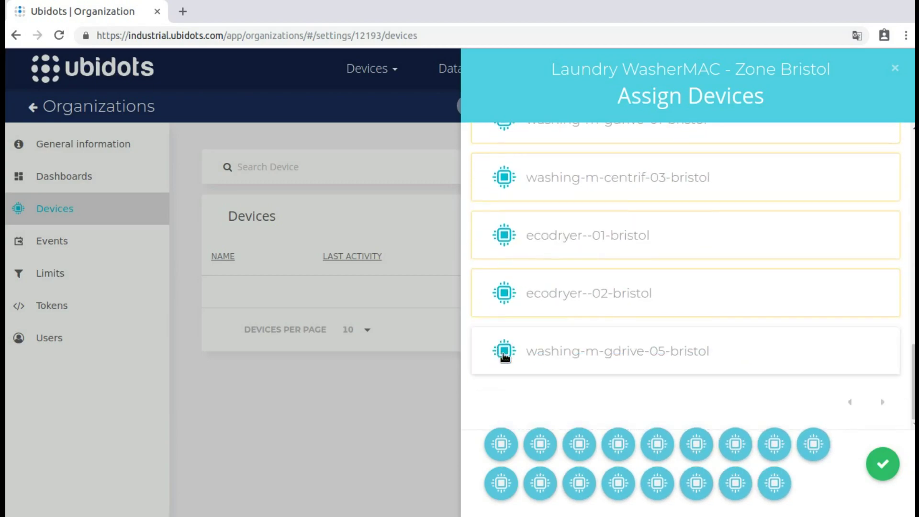
{"action": "left_click", "coordinate": [504, 360]}
{"action": "left_click", "coordinate": [883, 463]}
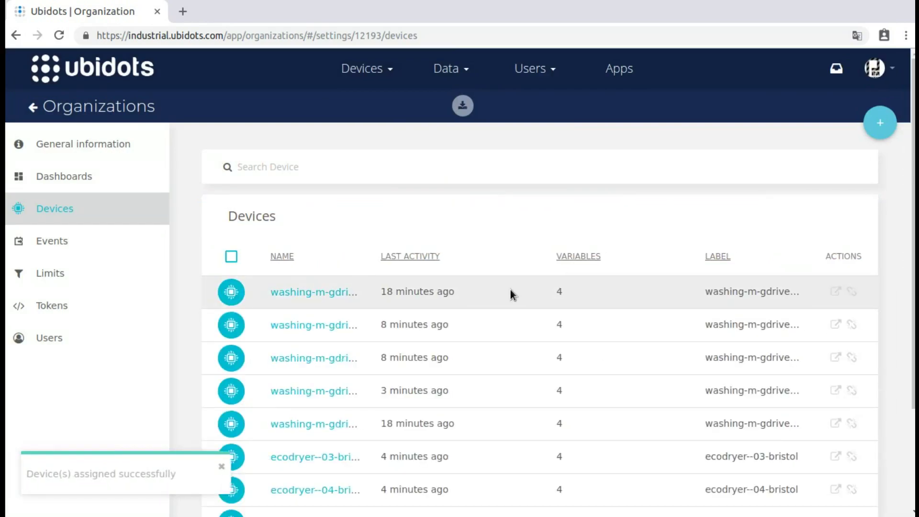
Step: Show 50 devices per page and look through the Bristol organization's assigned devices
{"action": "scroll", "coordinate": [510, 289], "scroll_direction": "down", "scroll_amount": 3}
{"action": "scroll", "coordinate": [489, 283], "scroll_direction": "down", "scroll_amount": 6}
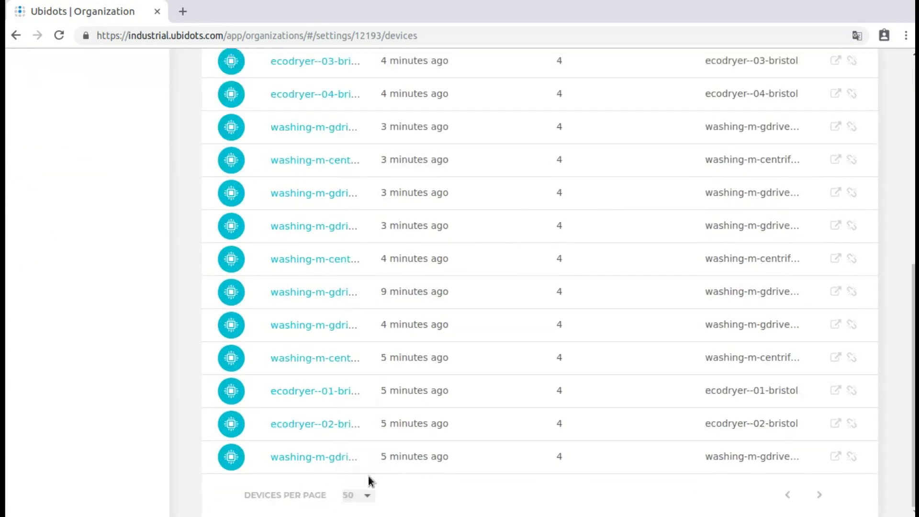
{"action": "scroll", "coordinate": [500, 345], "scroll_direction": "up", "scroll_amount": 6}
{"action": "scroll", "coordinate": [501, 347], "scroll_direction": "down", "scroll_amount": 6}
{"action": "scroll", "coordinate": [502, 346], "scroll_direction": "up", "scroll_amount": 10}
Step: Check the Bristol organization's events and limits, add a new token named "bristol" and view its users
{"action": "left_click", "coordinate": [48, 107]}
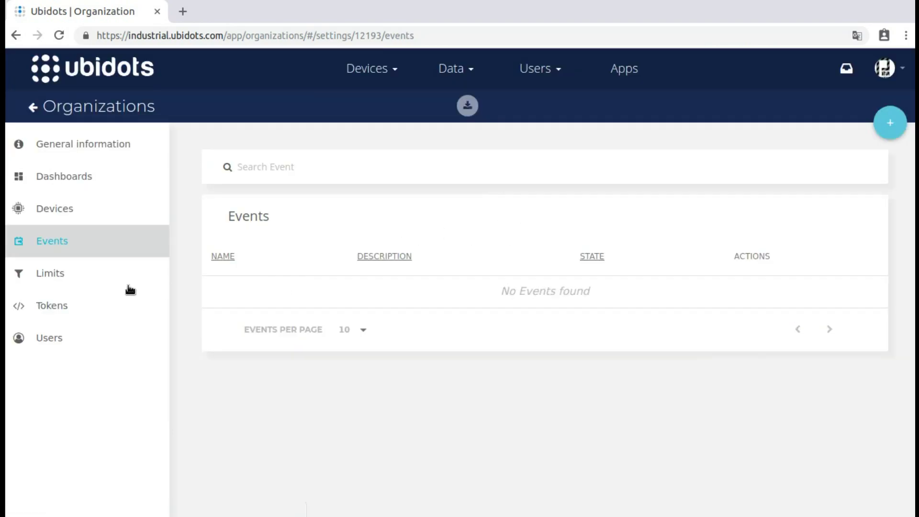
{"action": "left_click", "coordinate": [46, 276]}
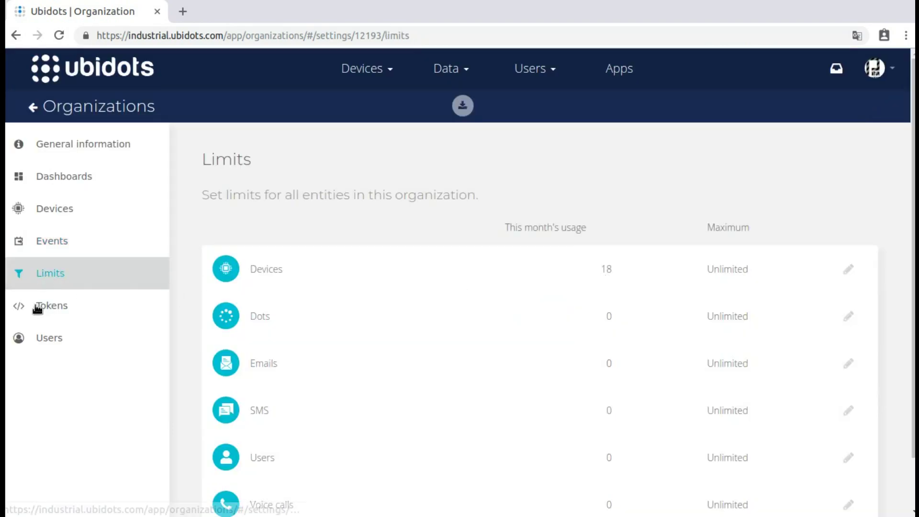
{"action": "left_click", "coordinate": [37, 308]}
{"action": "left_click", "coordinate": [890, 123]}
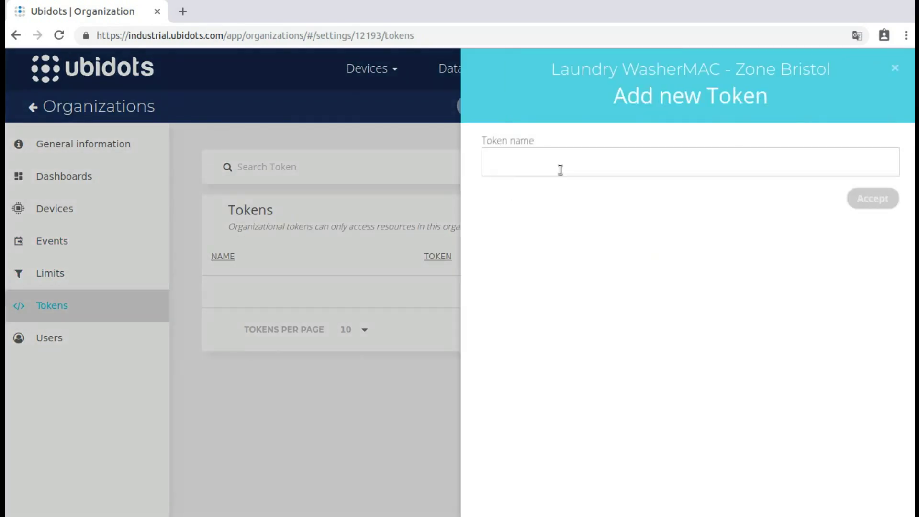
{"action": "left_click", "coordinate": [881, 197]}
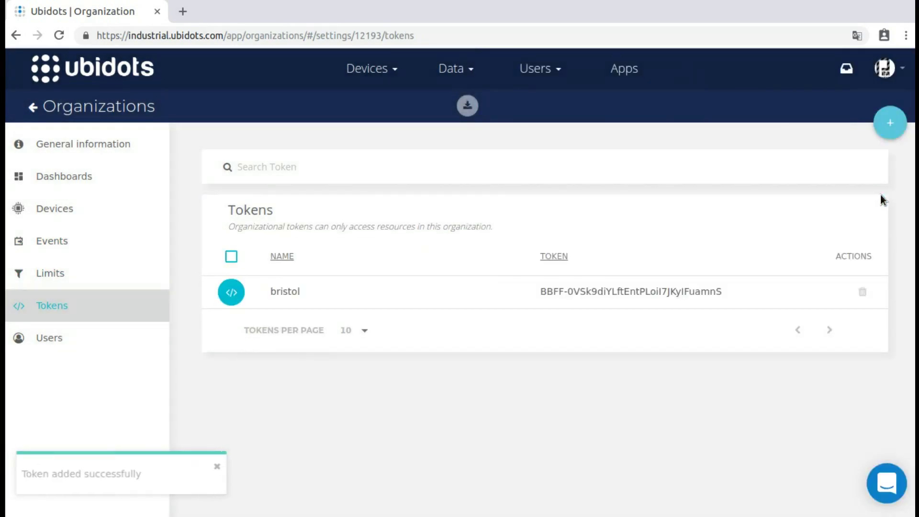
{"action": "left_click", "coordinate": [46, 337]}
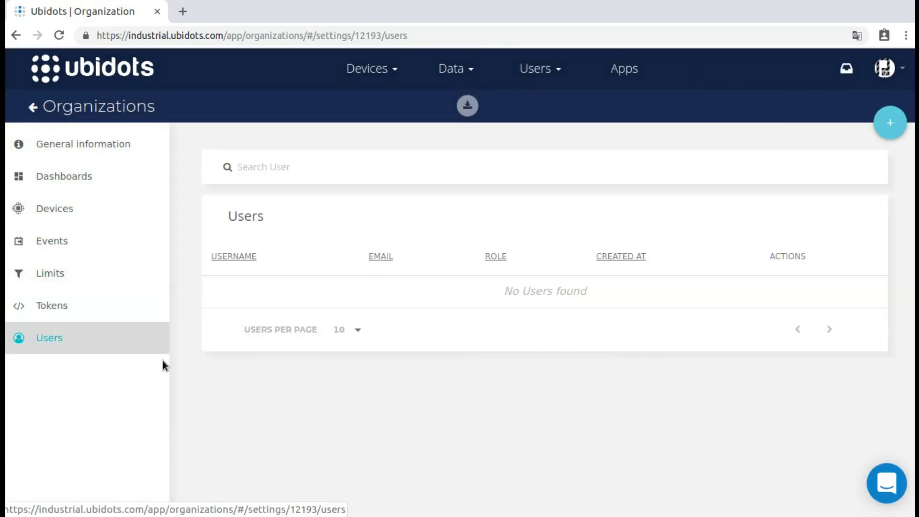
Step: Start a new role named "maintenance WasherMAC" with the description "maintenance leader and maintenance assistant1"
{"action": "left_click", "coordinate": [122, 111]}
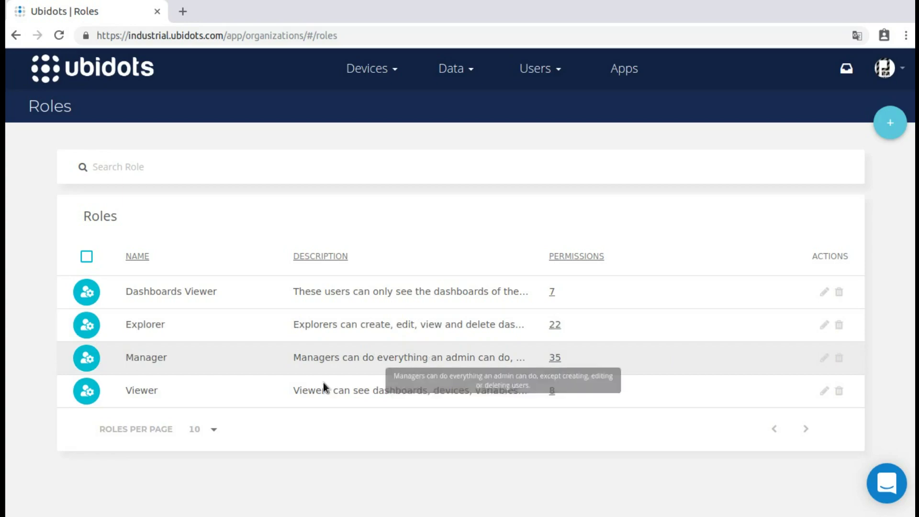
{"action": "left_click", "coordinate": [893, 134]}
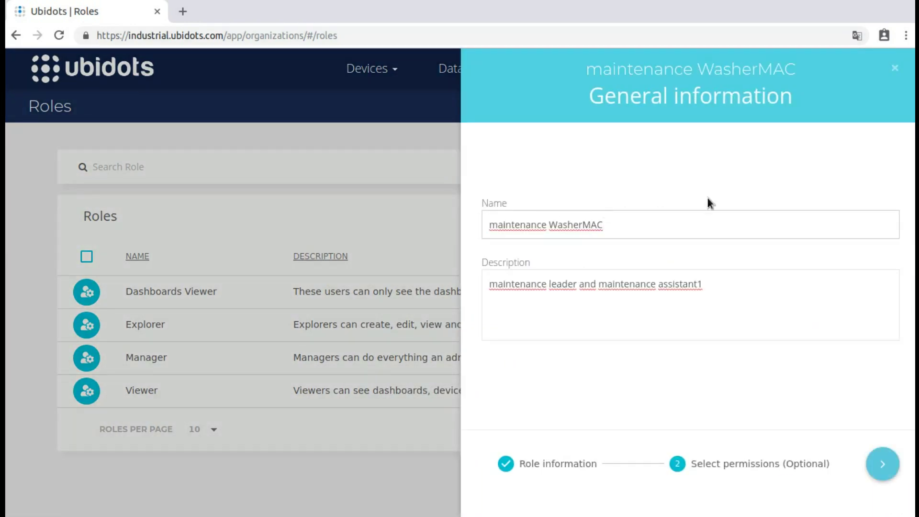
{"action": "left_click", "coordinate": [883, 464]}
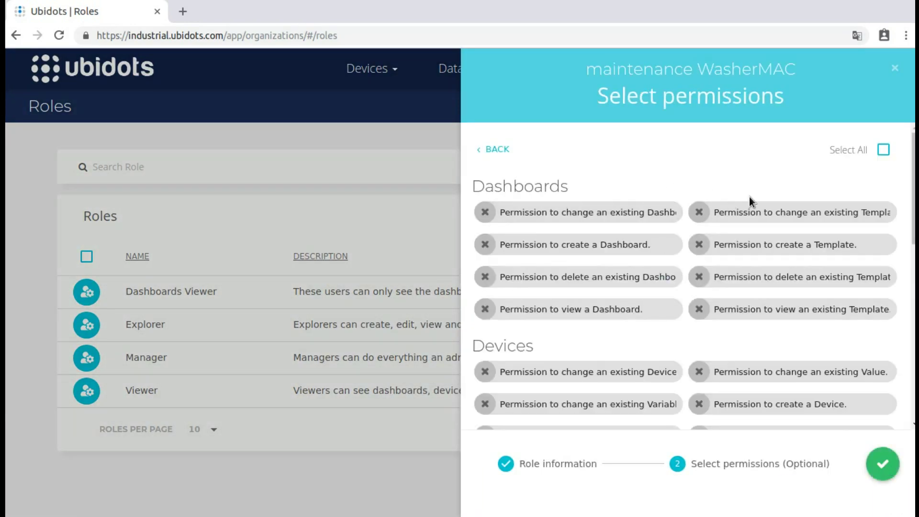
Step: Grant the maintenance role permission to view dashboards, values, variables, variable statistics, widget values, events, widget data and widgets, and save it
{"action": "scroll", "coordinate": [654, 305], "scroll_direction": "down", "scroll_amount": 3}
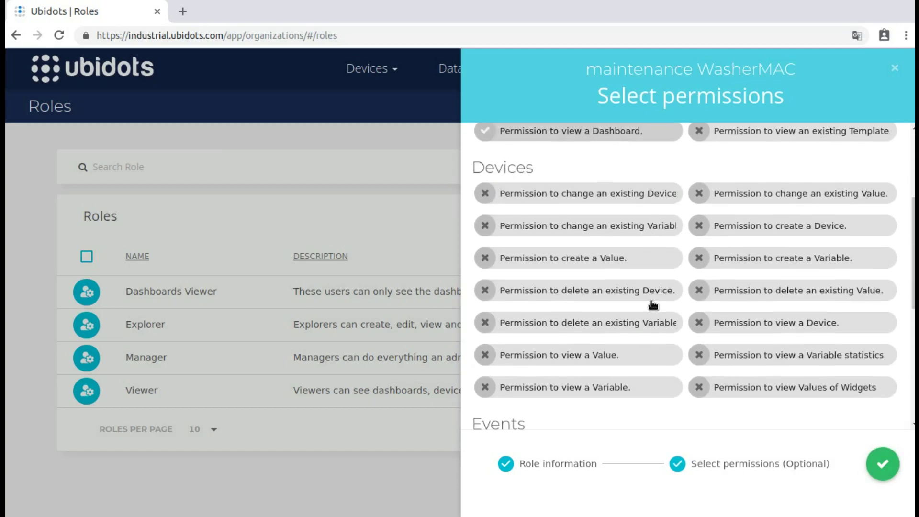
{"action": "left_click", "coordinate": [788, 355]}
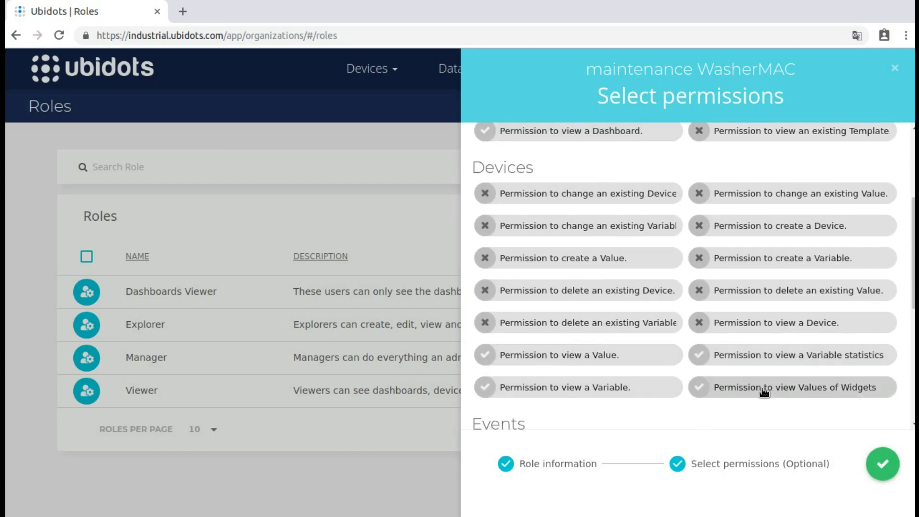
{"action": "scroll", "coordinate": [766, 335], "scroll_direction": "down", "scroll_amount": 6}
{"action": "left_click", "coordinate": [776, 181]}
{"action": "left_click", "coordinate": [788, 277]}
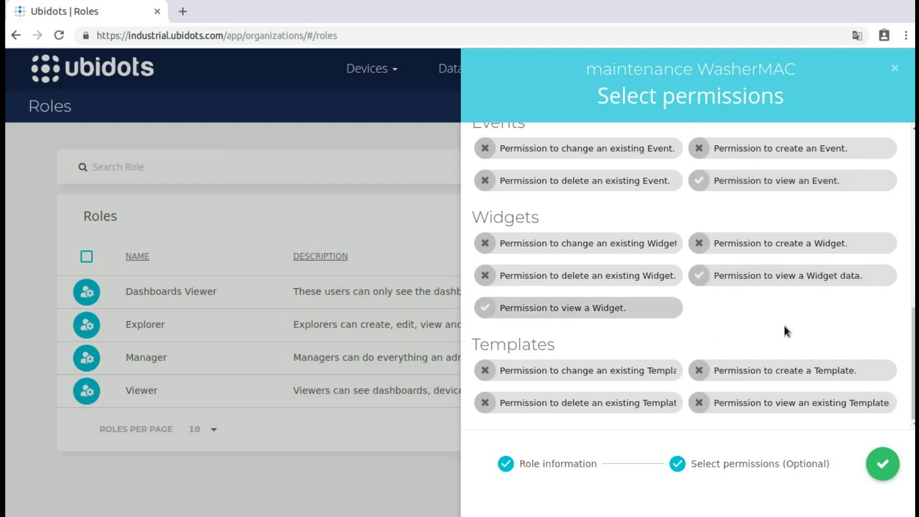
{"action": "left_click", "coordinate": [883, 463]}
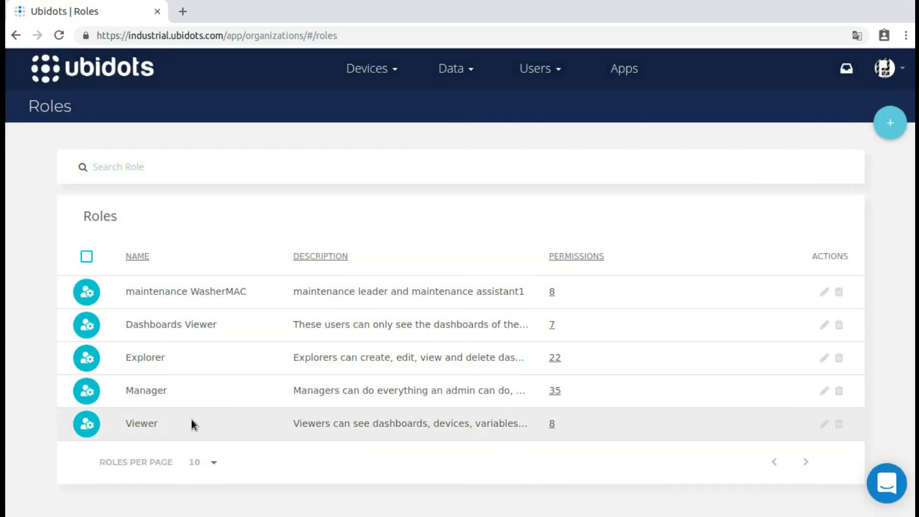
Step: Review the permissions selected for the Viewer role and close it without changes
{"action": "left_click", "coordinate": [824, 424]}
{"action": "left_click", "coordinate": [728, 475]}
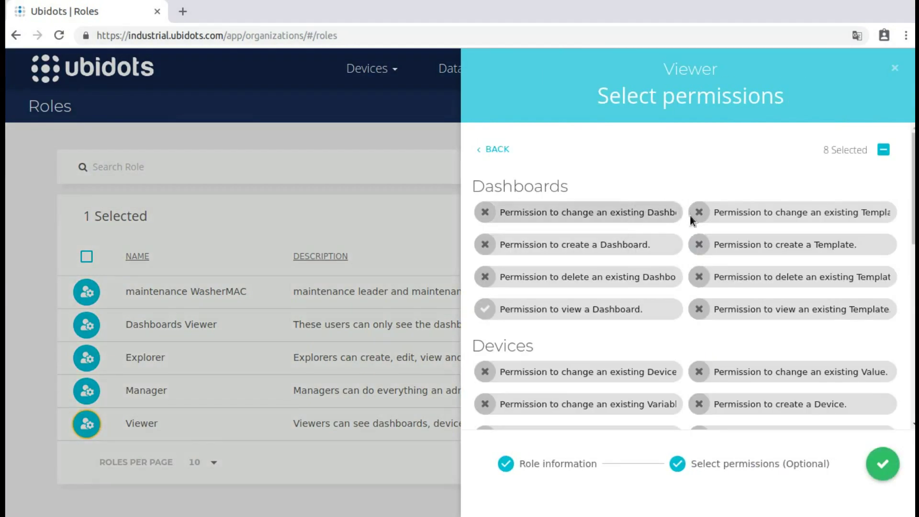
{"action": "scroll", "coordinate": [629, 323], "scroll_direction": "down", "scroll_amount": 5}
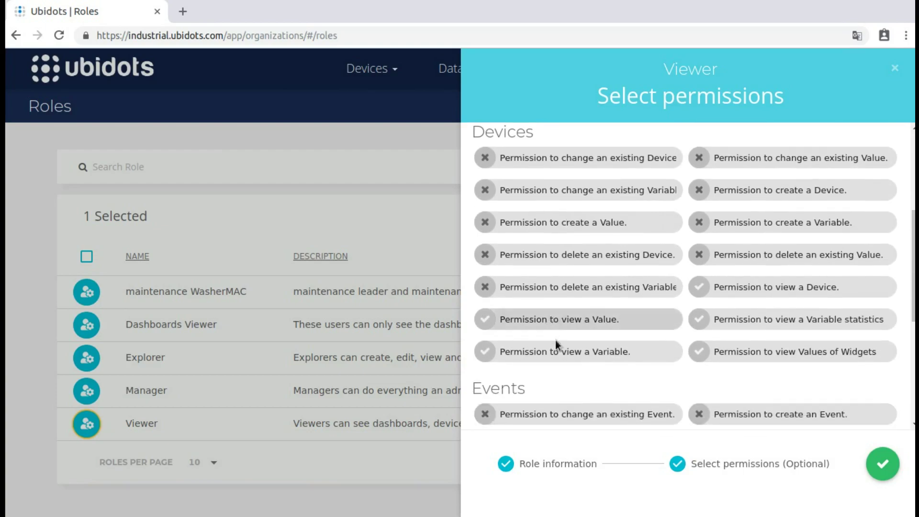
{"action": "scroll", "coordinate": [728, 369], "scroll_direction": "down", "scroll_amount": 5}
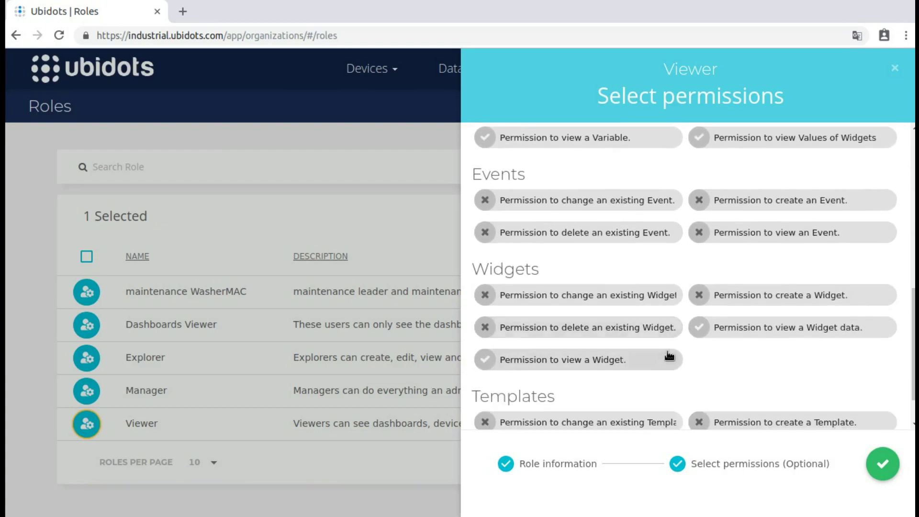
{"action": "scroll", "coordinate": [667, 358], "scroll_direction": "down", "scroll_amount": 1}
{"action": "left_click", "coordinate": [895, 68]}
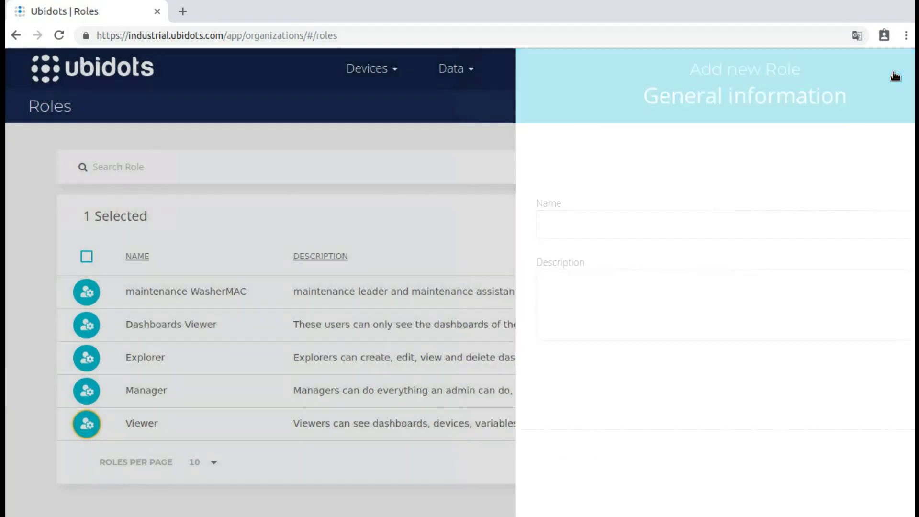
Step: Start a new user with the username "maintenance leader" and enter the user's email and password
{"action": "left_click", "coordinate": [525, 107]}
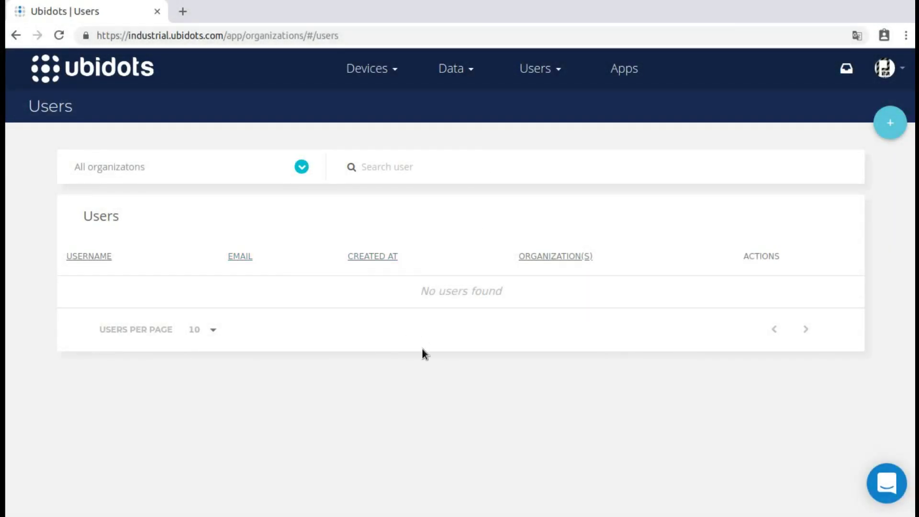
{"action": "left_click", "coordinate": [890, 122]}
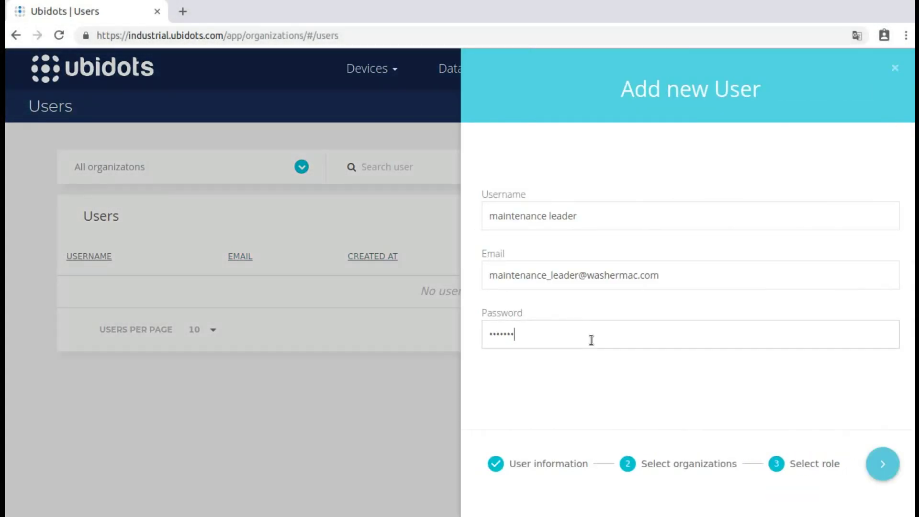
{"action": "left_click", "coordinate": [883, 464]}
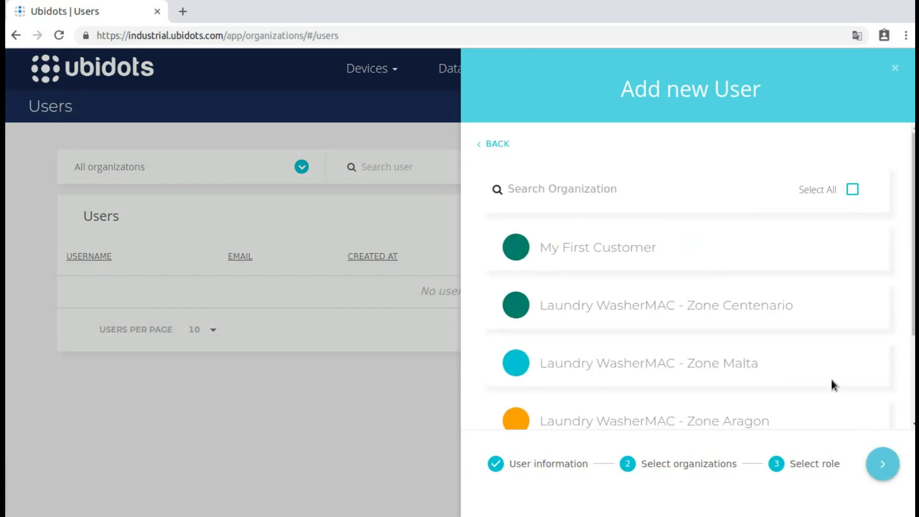
Step: Assign the new user to the Laundry WasherMAC zone organizations and select the user's role
{"action": "scroll", "coordinate": [622, 225], "scroll_direction": "down", "scroll_amount": 2}
{"action": "left_click", "coordinate": [632, 238]}
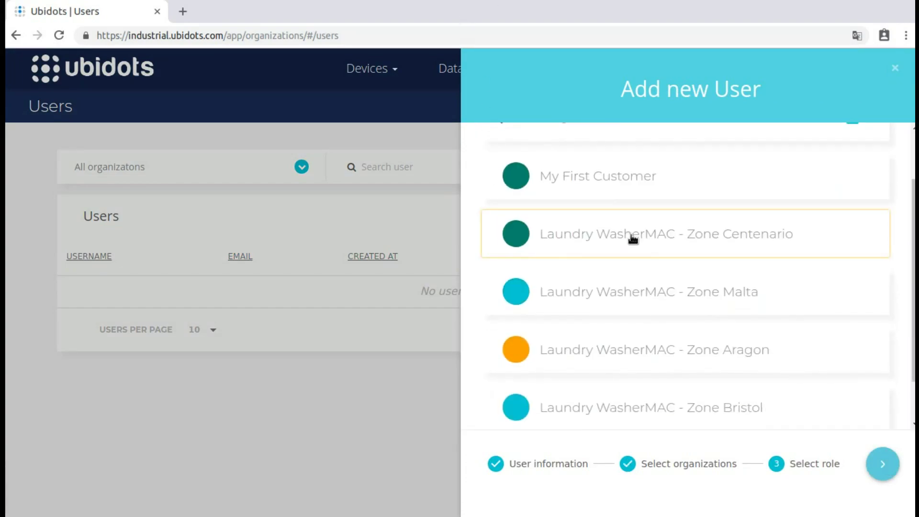
{"action": "scroll", "coordinate": [573, 238], "scroll_direction": "up", "scroll_amount": 2}
{"action": "scroll", "coordinate": [590, 299], "scroll_direction": "down", "scroll_amount": 2}
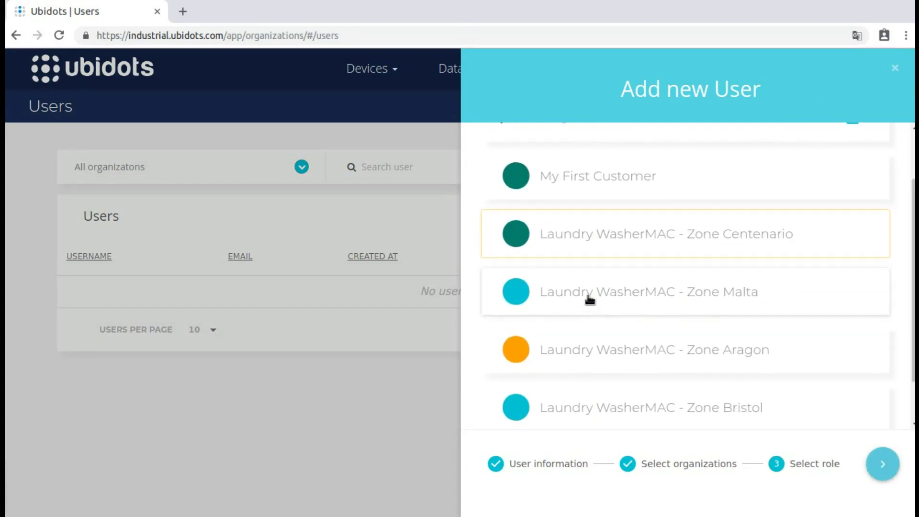
{"action": "left_click", "coordinate": [577, 350]}
{"action": "scroll", "coordinate": [584, 342], "scroll_direction": "down", "scroll_amount": 2}
{"action": "left_click", "coordinate": [574, 345]}
{"action": "scroll", "coordinate": [642, 321], "scroll_direction": "up", "scroll_amount": 1}
{"action": "scroll", "coordinate": [722, 386], "scroll_direction": "down", "scroll_amount": 1}
{"action": "left_click", "coordinate": [883, 464]}
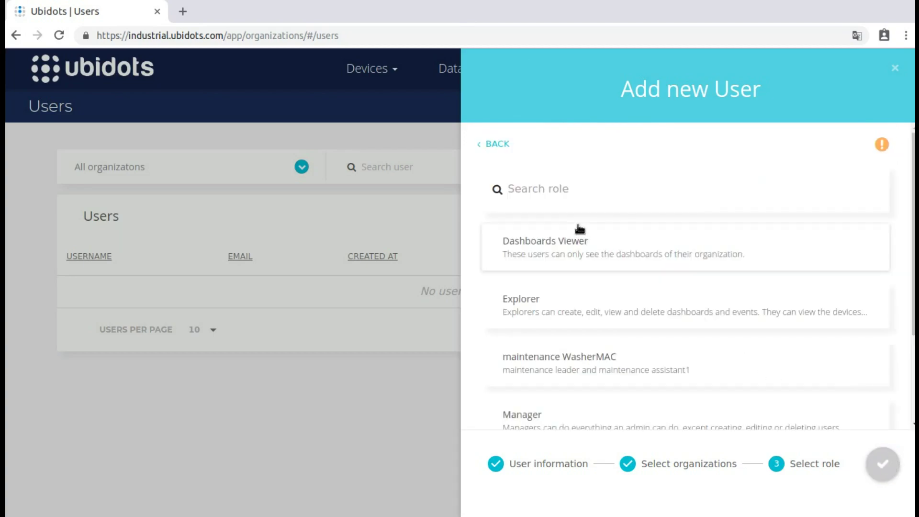
{"action": "left_click", "coordinate": [580, 229]}
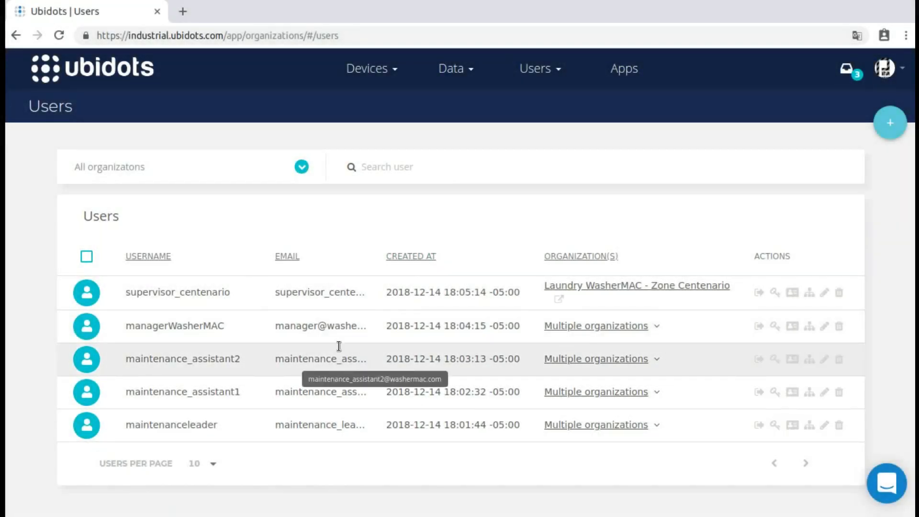
Step: Open the Apps page in a new browser tab and review the Laundry WasherMAC app's information, appearance and color settings
{"action": "right_click", "coordinate": [623, 72]}
{"action": "left_click", "coordinate": [625, 80]}
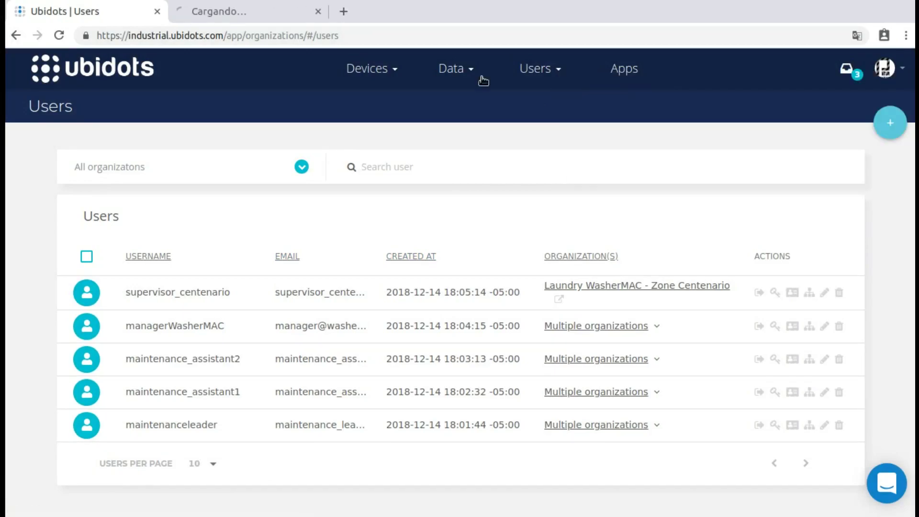
{"action": "left_click", "coordinate": [241, 13]}
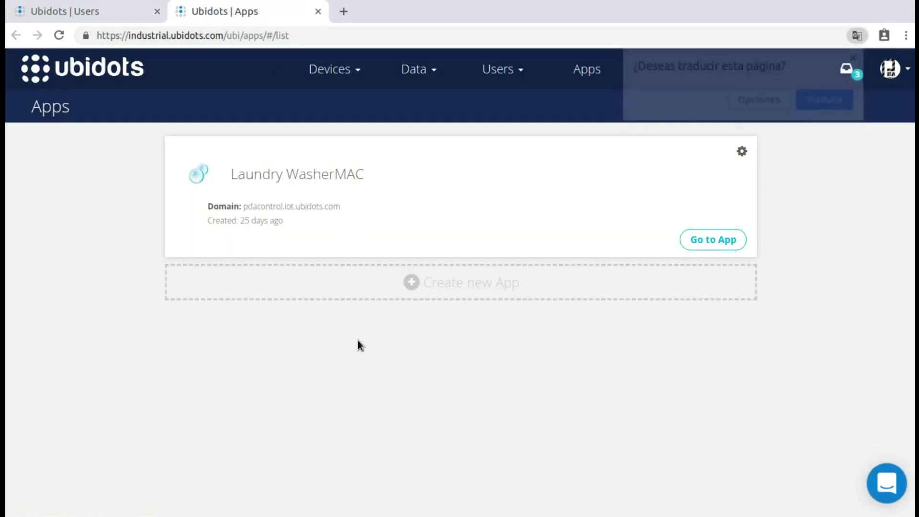
{"action": "left_click", "coordinate": [742, 153]}
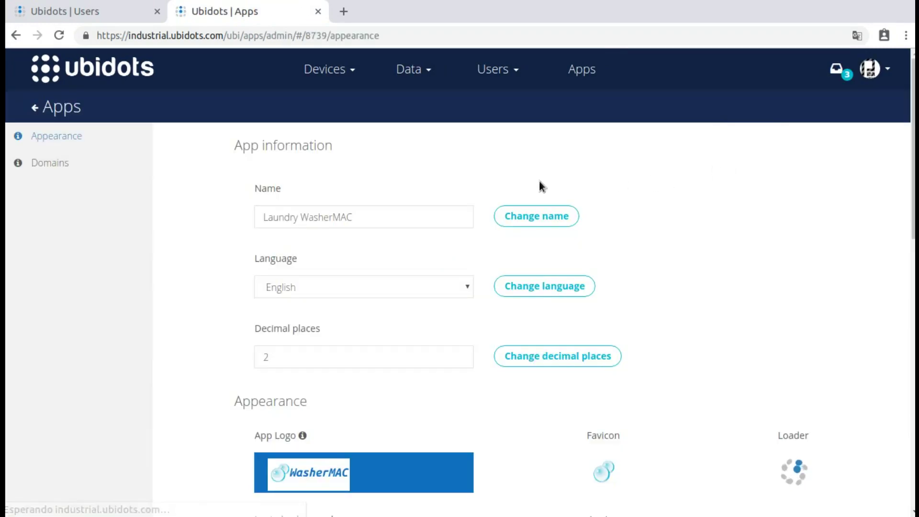
{"action": "scroll", "coordinate": [450, 184], "scroll_direction": "down", "scroll_amount": 10}
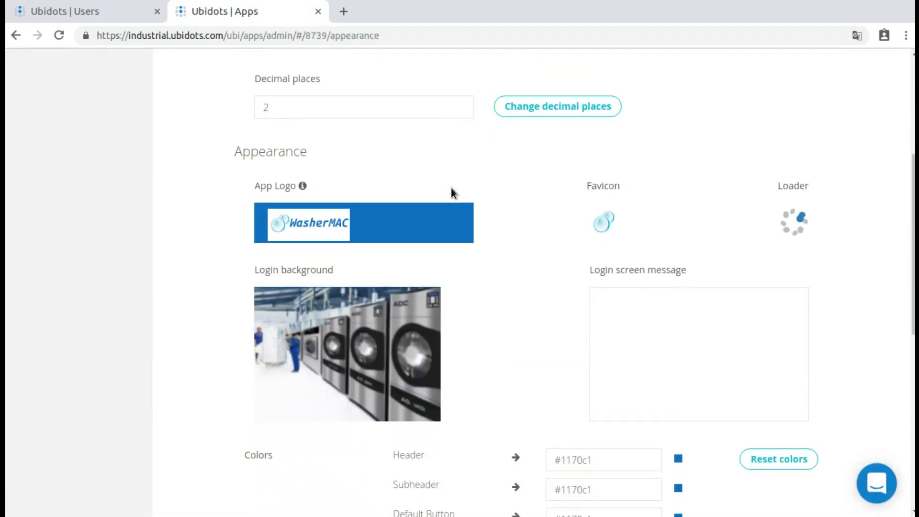
{"action": "scroll", "coordinate": [452, 191], "scroll_direction": "down", "scroll_amount": 5}
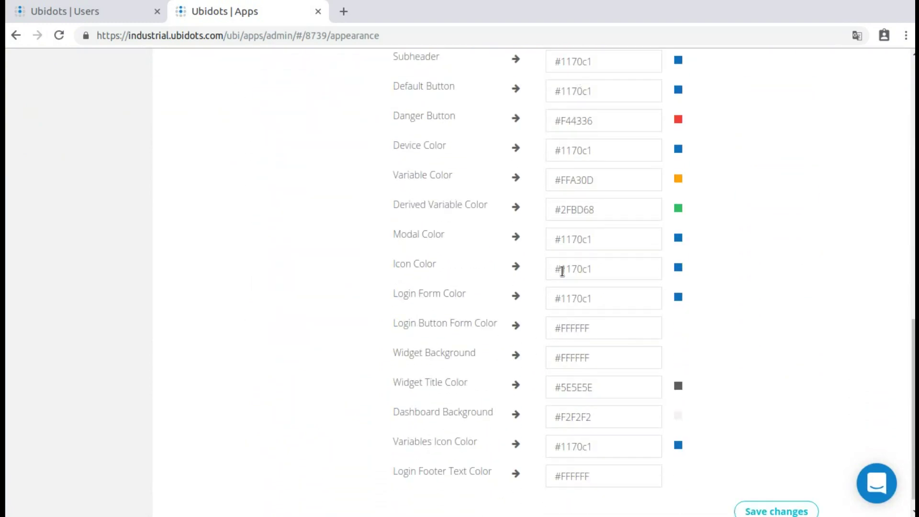
{"action": "scroll", "coordinate": [555, 435], "scroll_direction": "up", "scroll_amount": 15}
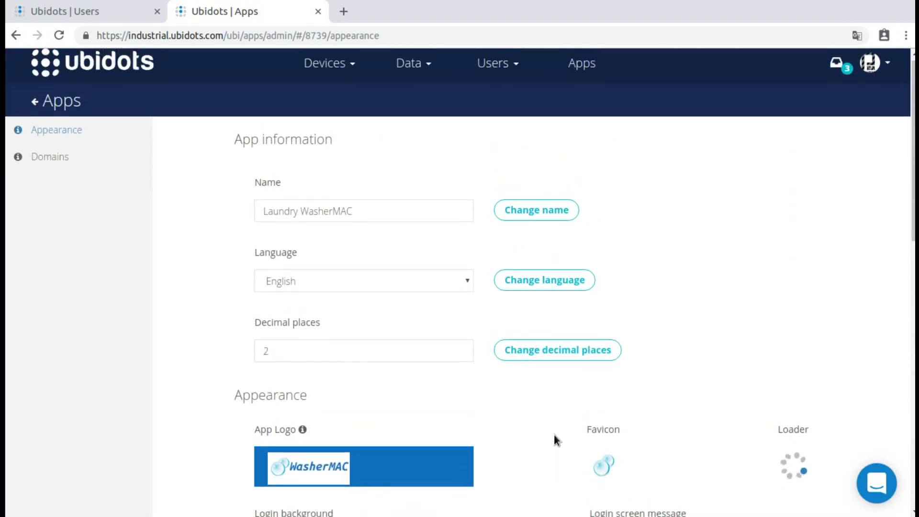
{"action": "left_click", "coordinate": [54, 109]}
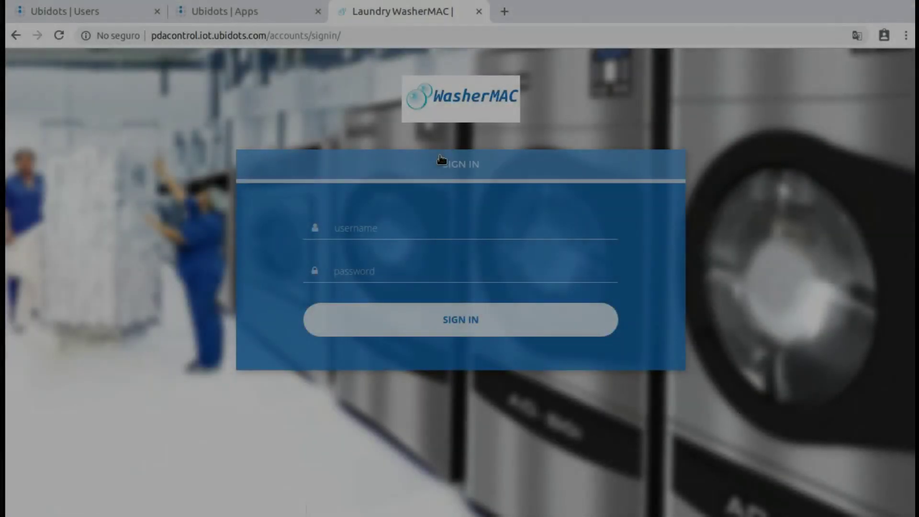
Step: Check the usernames in the user list, and sign in to the Laundry WasherMAC app as managerWasherMAC with the account password
{"action": "left_click", "coordinate": [86, 10]}
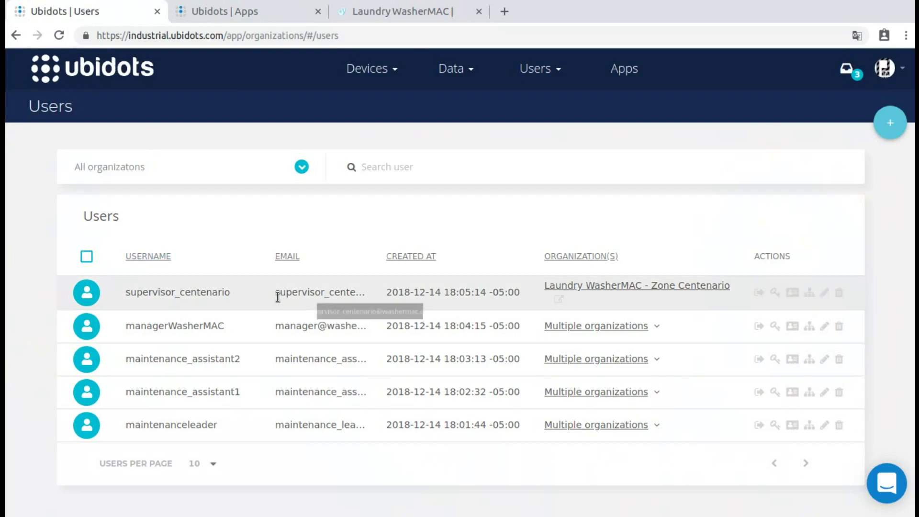
{"action": "double_click", "coordinate": [195, 425]}
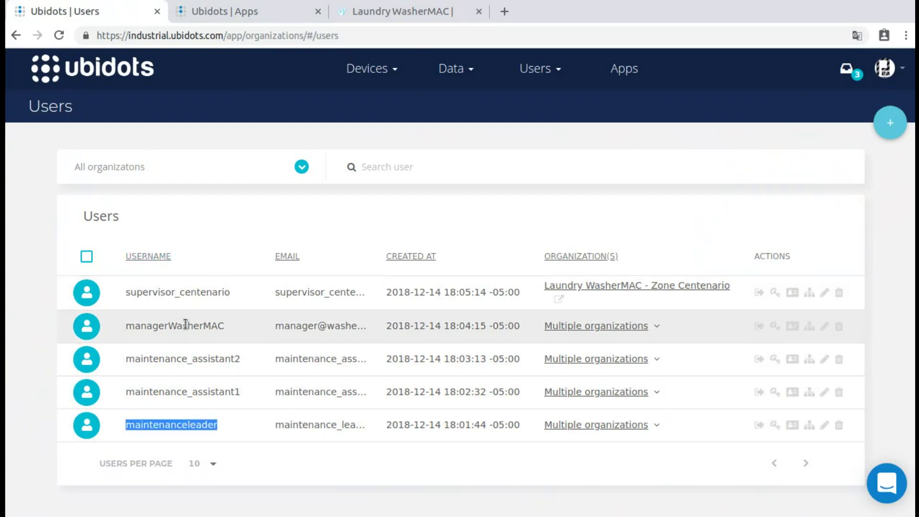
{"action": "left_click", "coordinate": [378, 12]}
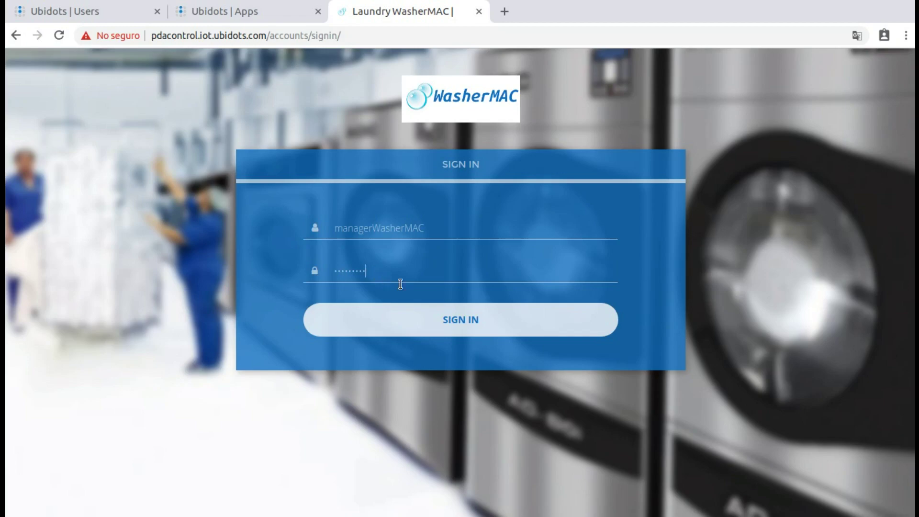
{"action": "left_click", "coordinate": [435, 321]}
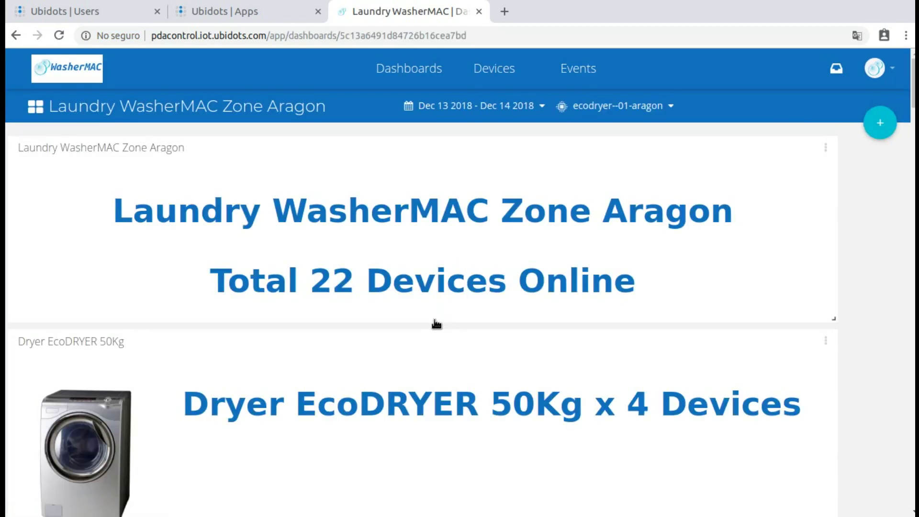
Step: Look through the device widgets on the Zone Aragon dashboard and on the Zone Centenario dashboard
{"action": "scroll", "coordinate": [436, 324], "scroll_direction": "down", "scroll_amount": 20}
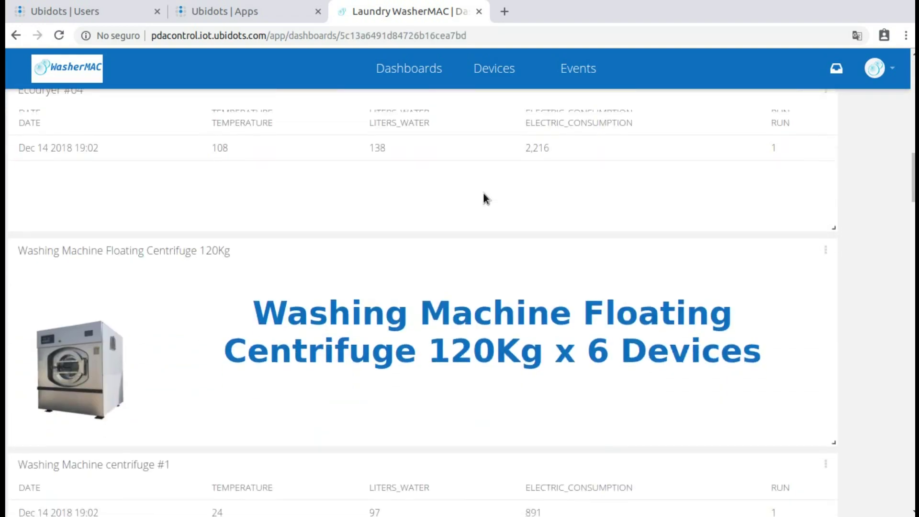
{"action": "scroll", "coordinate": [477, 222], "scroll_direction": "down", "scroll_amount": 20}
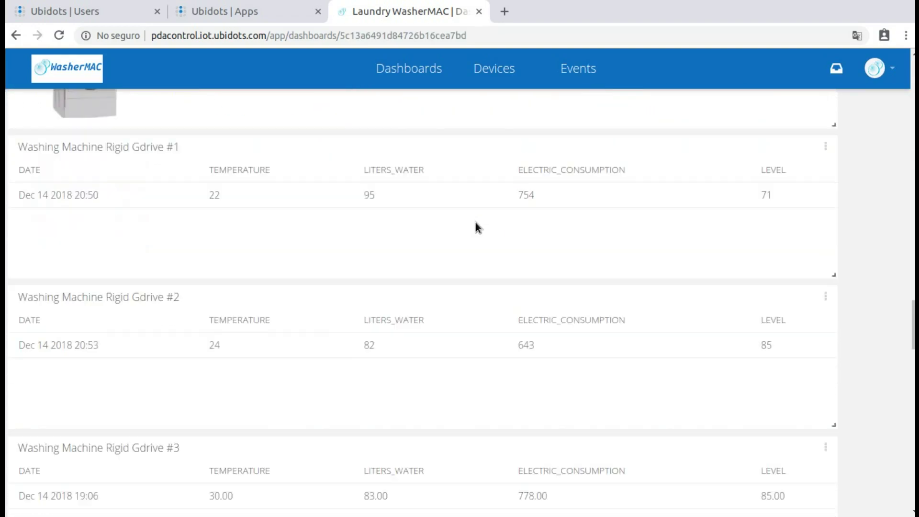
{"action": "scroll", "coordinate": [476, 222], "scroll_direction": "up", "scroll_amount": 20}
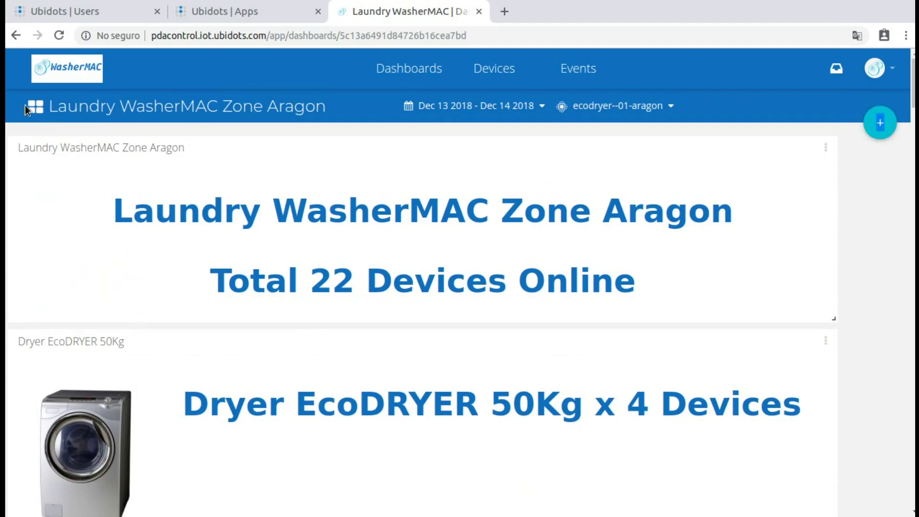
{"action": "left_click", "coordinate": [36, 107]}
{"action": "left_click", "coordinate": [131, 233]}
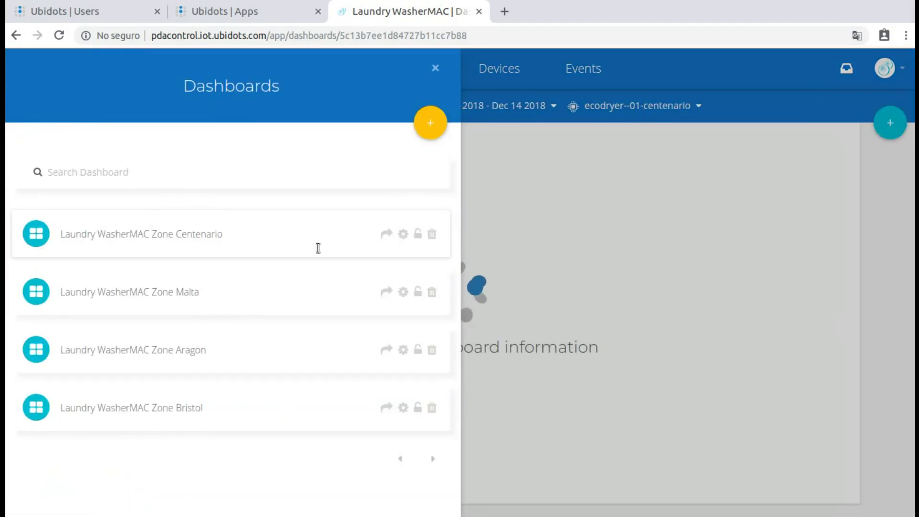
{"action": "left_click", "coordinate": [670, 176]}
{"action": "scroll", "coordinate": [628, 242], "scroll_direction": "down", "scroll_amount": 15}
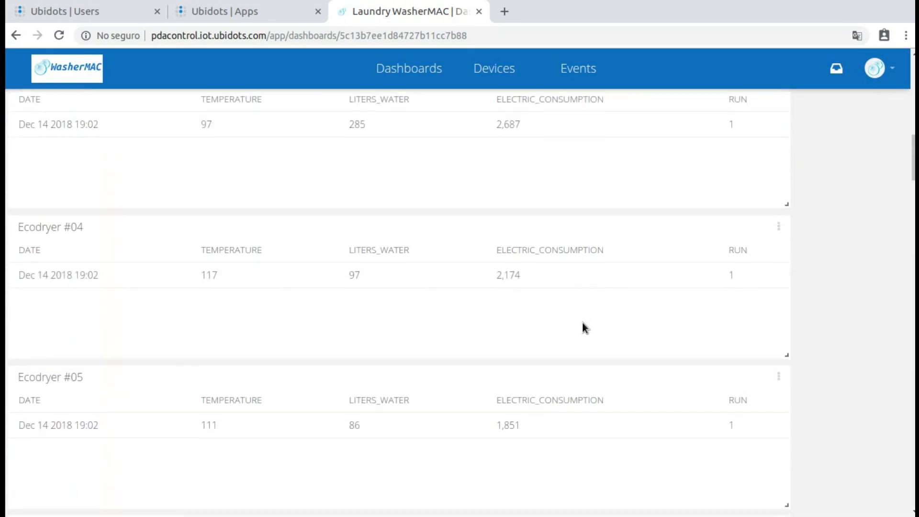
{"action": "scroll", "coordinate": [583, 324], "scroll_direction": "up", "scroll_amount": 15}
Step: Open the Zone Malta and Zone Bristol dashboards in turn and examine their device widgets
{"action": "left_click", "coordinate": [35, 107]}
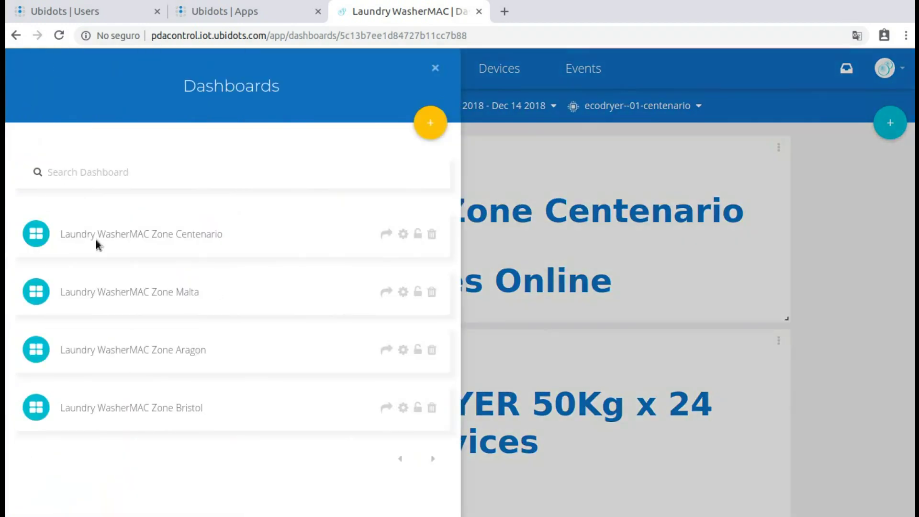
{"action": "left_click", "coordinate": [36, 297]}
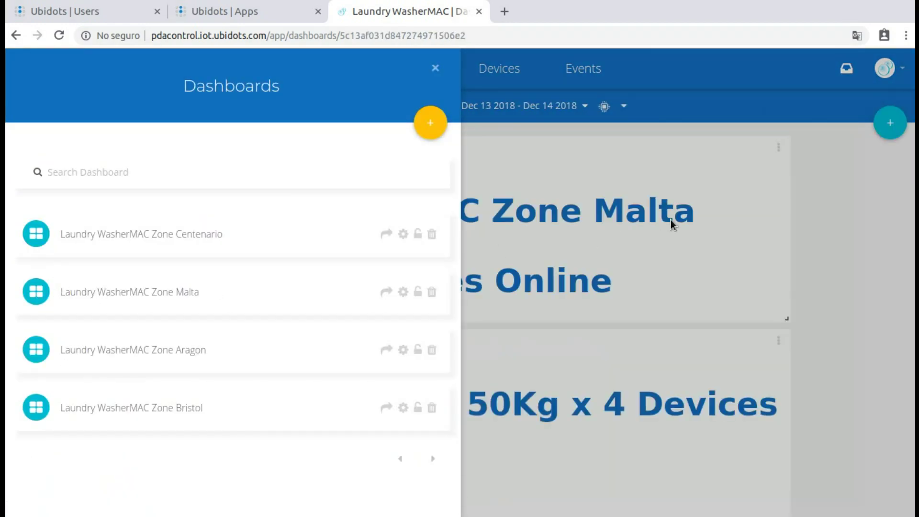
{"action": "left_click", "coordinate": [670, 220]}
{"action": "scroll", "coordinate": [470, 221], "scroll_direction": "down", "scroll_amount": 1}
{"action": "scroll", "coordinate": [469, 217], "scroll_direction": "up", "scroll_amount": 10}
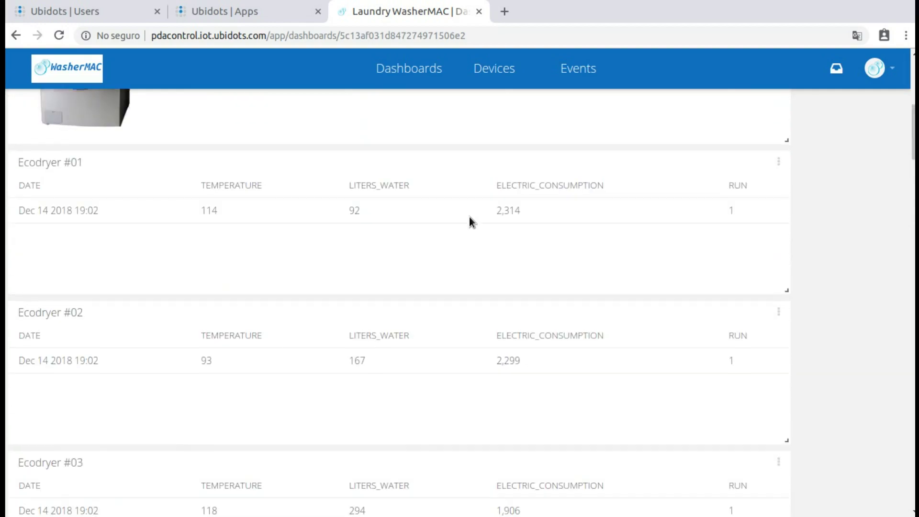
{"action": "left_click", "coordinate": [36, 107]}
{"action": "left_click", "coordinate": [36, 407]}
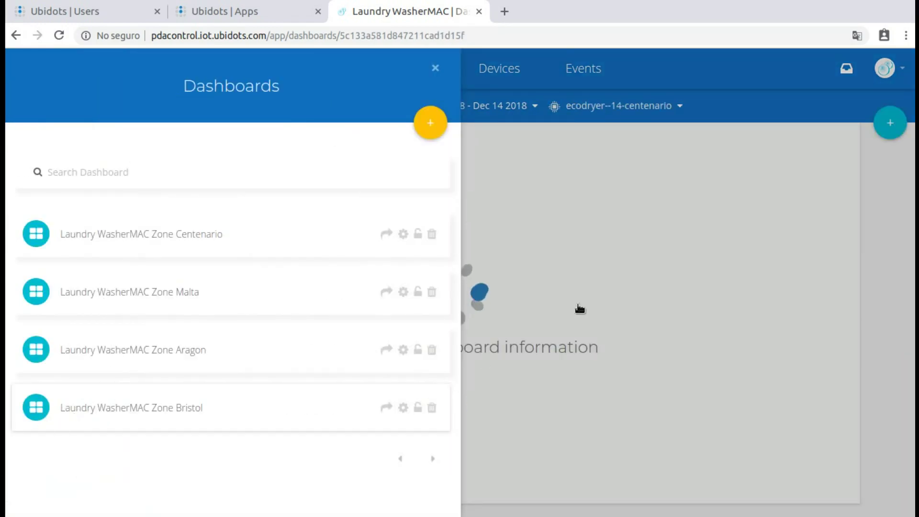
{"action": "scroll", "coordinate": [598, 272], "scroll_direction": "down", "scroll_amount": 10}
{"action": "scroll", "coordinate": [599, 272], "scroll_direction": "down", "scroll_amount": 3}
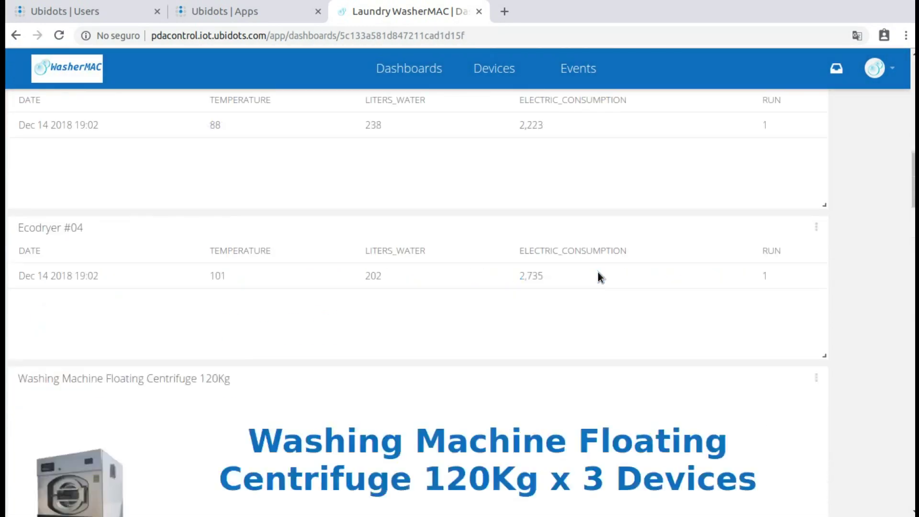
{"action": "scroll", "coordinate": [596, 270], "scroll_direction": "up", "scroll_amount": 10}
Step: Open the manager's device list and browse through all its pages, checking the zone devices and their last activity
{"action": "left_click", "coordinate": [501, 70]}
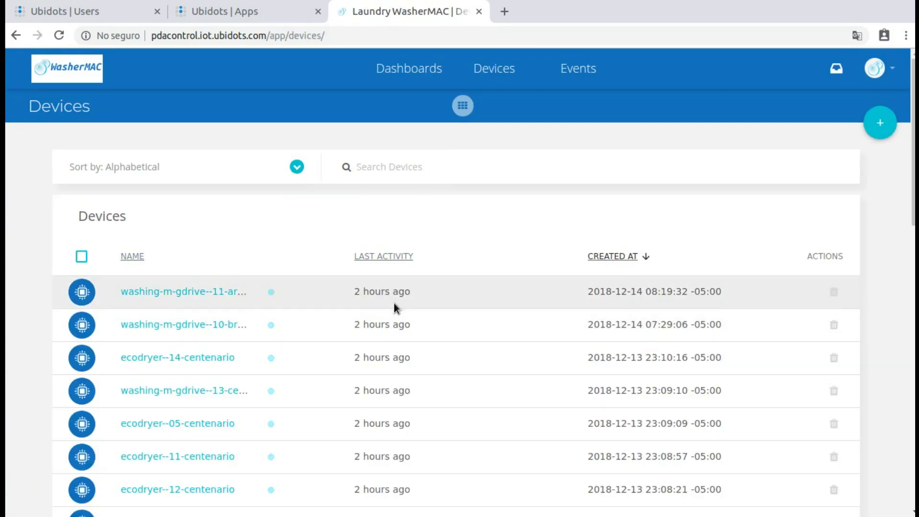
{"action": "scroll", "coordinate": [396, 304], "scroll_direction": "down", "scroll_amount": 8}
{"action": "scroll", "coordinate": [396, 304], "scroll_direction": "down", "scroll_amount": 2}
{"action": "scroll", "coordinate": [395, 302], "scroll_direction": "up", "scroll_amount": 10}
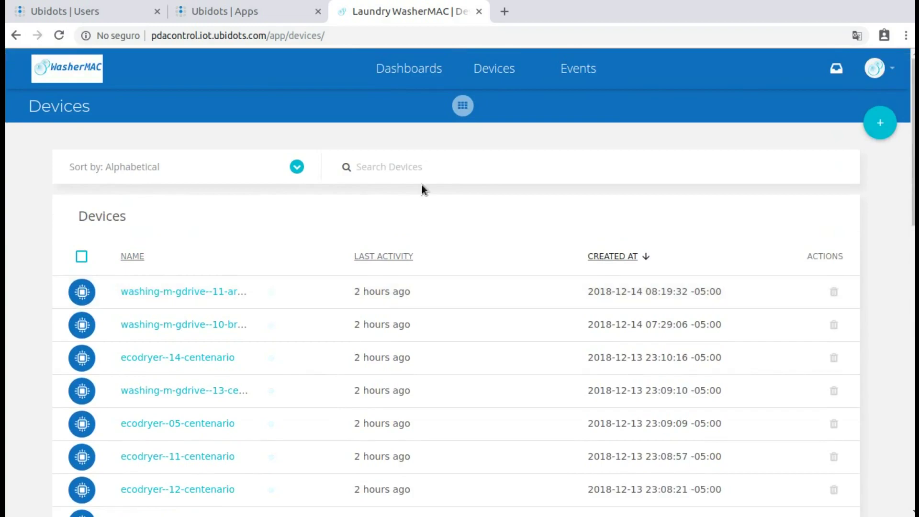
{"action": "left_click", "coordinate": [418, 69]}
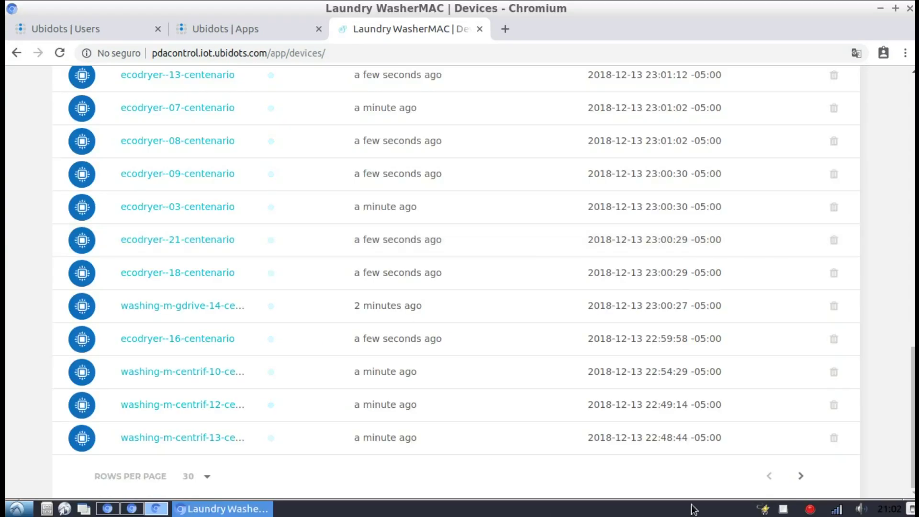
{"action": "left_click", "coordinate": [804, 478]}
{"action": "scroll", "coordinate": [538, 386], "scroll_direction": "down", "scroll_amount": 15}
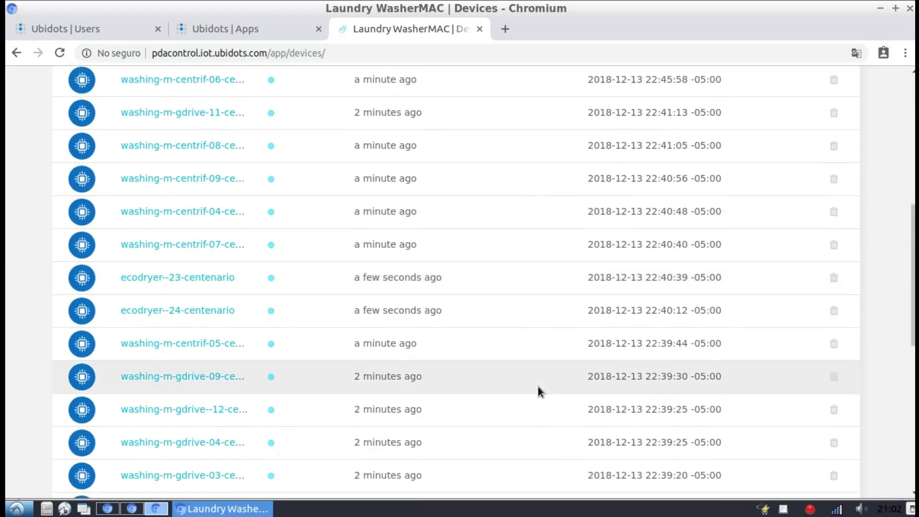
{"action": "left_click", "coordinate": [800, 483]}
{"action": "scroll", "coordinate": [489, 287], "scroll_direction": "down", "scroll_amount": 10}
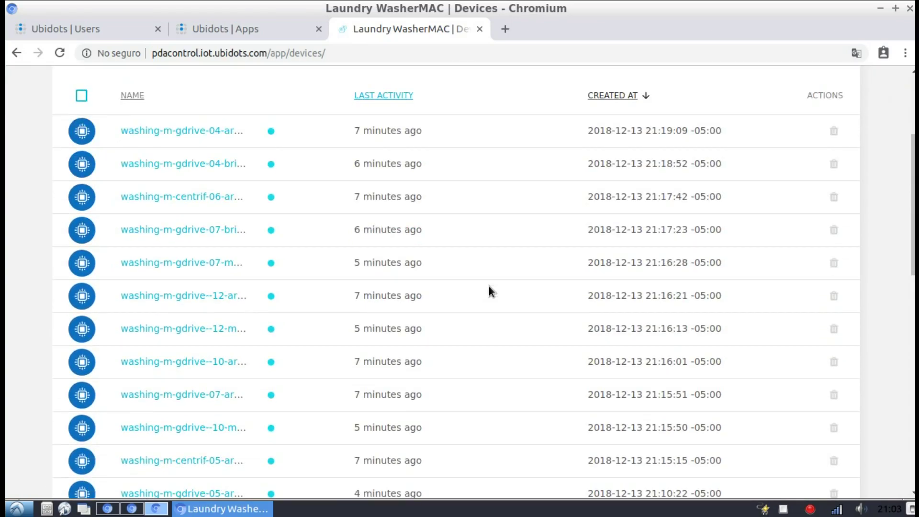
{"action": "scroll", "coordinate": [489, 287], "scroll_direction": "down", "scroll_amount": 5}
{"action": "left_click", "coordinate": [796, 482]}
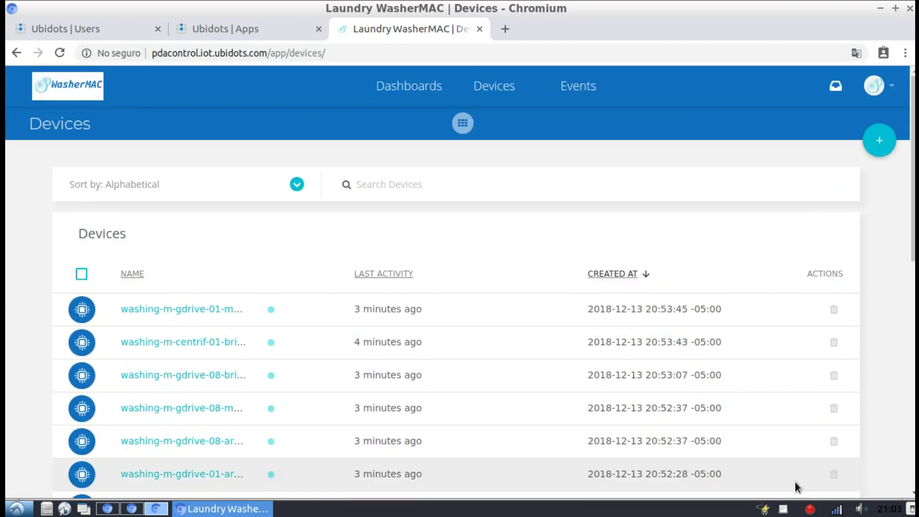
{"action": "scroll", "coordinate": [422, 329], "scroll_direction": "down", "scroll_amount": 15}
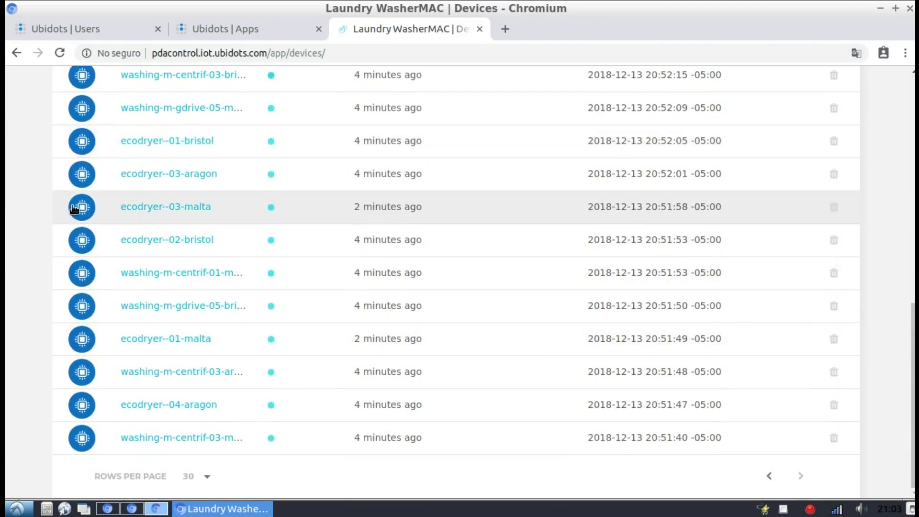
Step: Open the ecodryer--03-malta device, check its variables and details, and return to the device list
{"action": "left_click", "coordinate": [175, 211]}
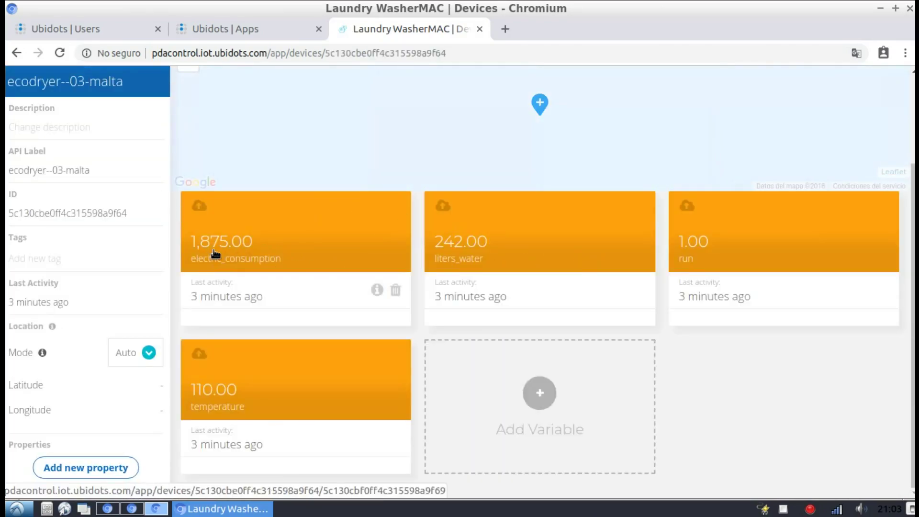
{"action": "scroll", "coordinate": [301, 314], "scroll_direction": "up", "scroll_amount": 3}
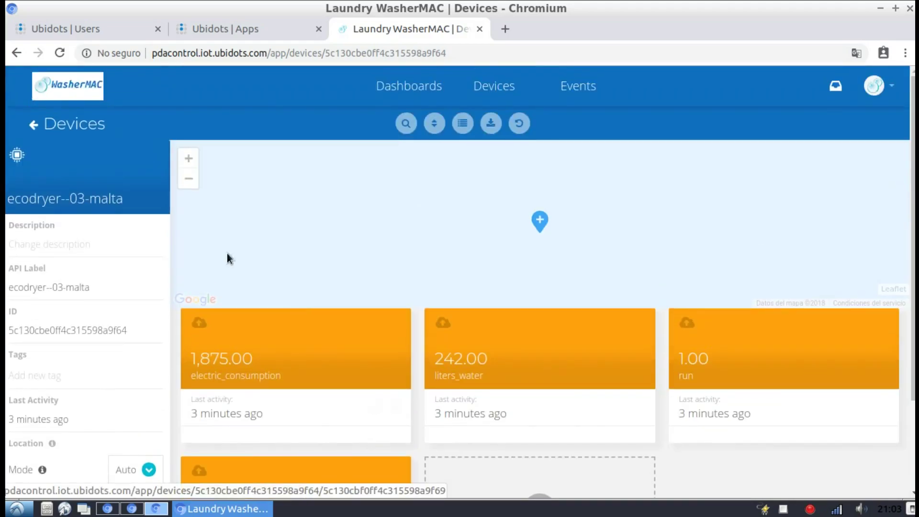
{"action": "left_click", "coordinate": [39, 127]}
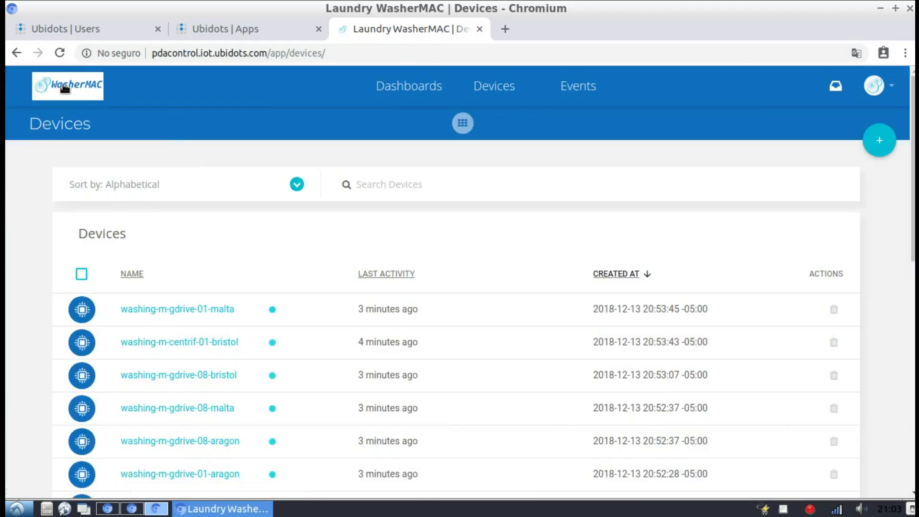
Step: Log the manager out of the Laundry WasherMAC app
{"action": "left_click", "coordinate": [592, 93]}
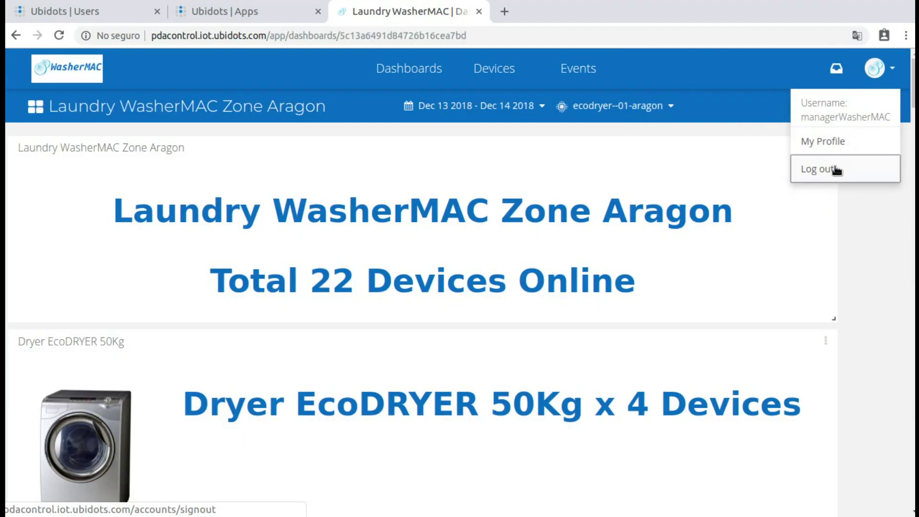
{"action": "left_click", "coordinate": [835, 168]}
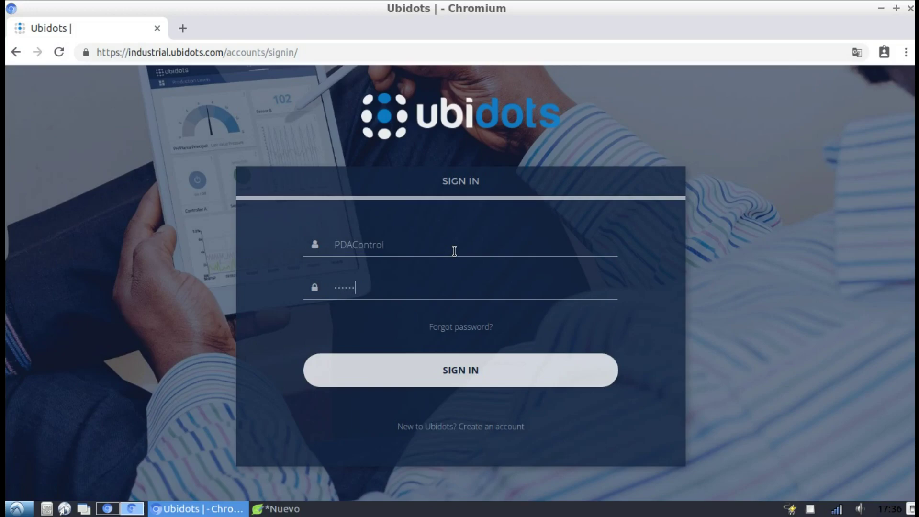
Step: Submit the filled-in Ubidots sign-in form and look through the My Power Measurement Home dashboard's readings, gauges and charts
{"action": "key", "text": "Return"}
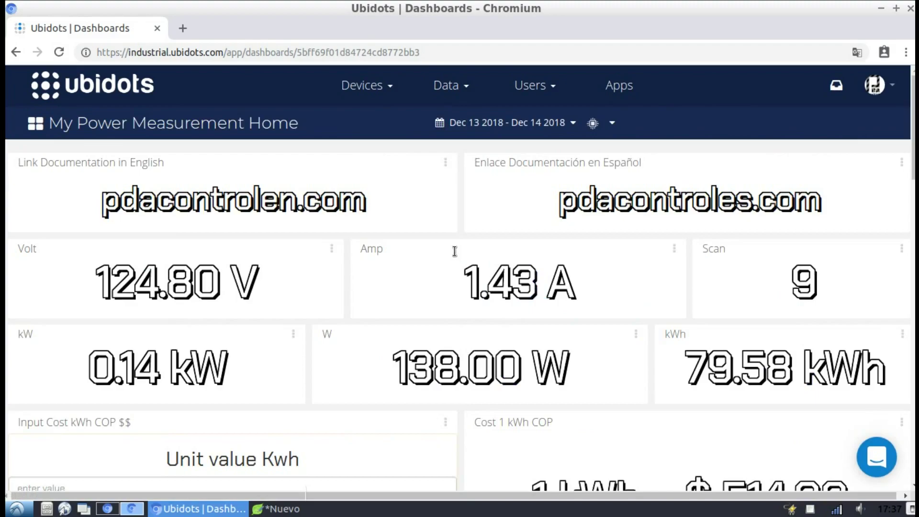
{"action": "scroll", "coordinate": [455, 251], "scroll_direction": "down", "scroll_amount": 10}
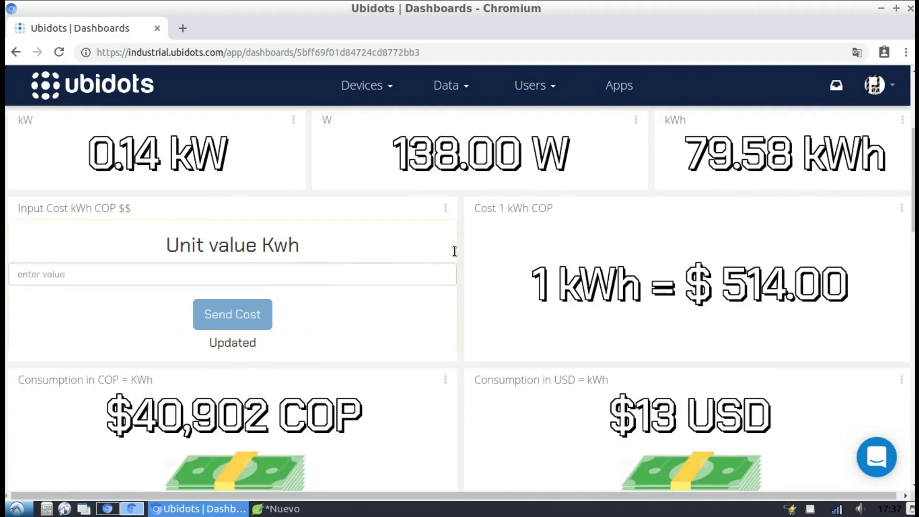
{"action": "scroll", "coordinate": [455, 252], "scroll_direction": "down", "scroll_amount": 12}
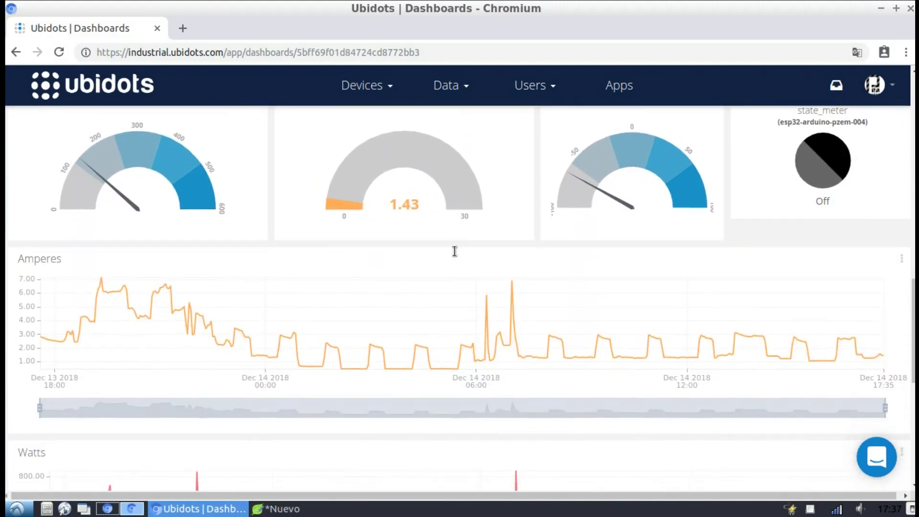
{"action": "scroll", "coordinate": [455, 251], "scroll_direction": "down", "scroll_amount": 5}
{"action": "scroll", "coordinate": [455, 251], "scroll_direction": "up", "scroll_amount": 8}
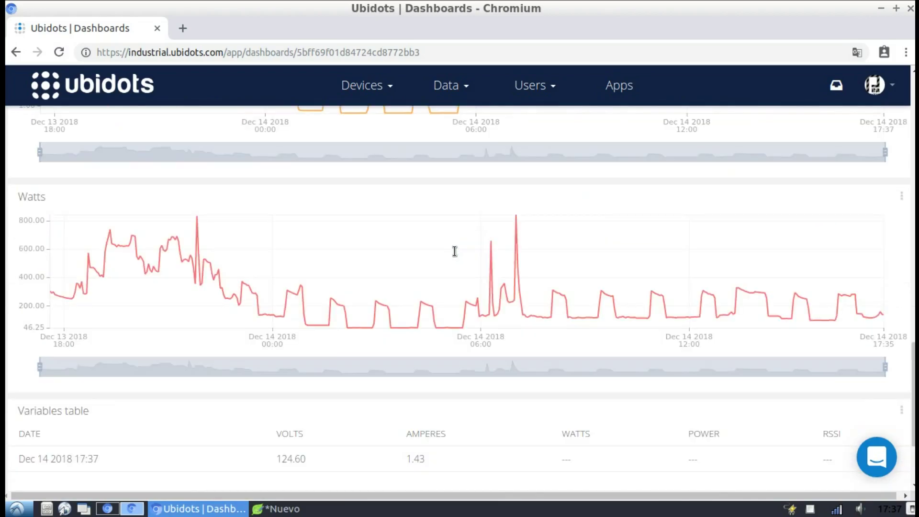
{"action": "scroll", "coordinate": [455, 251], "scroll_direction": "up", "scroll_amount": 15}
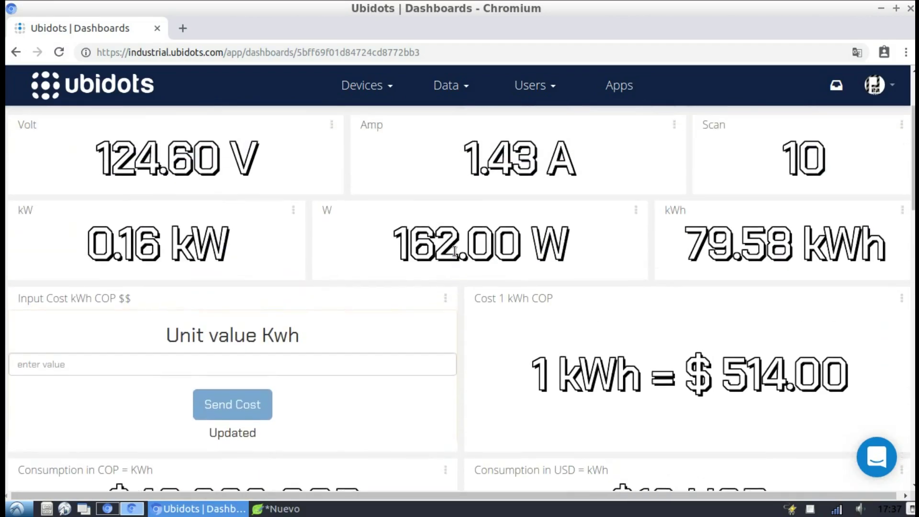
Step: Open the main account's device list and review the devices' last activity, creation dates and organizations
{"action": "left_click", "coordinate": [387, 92]}
{"action": "left_click", "coordinate": [369, 119]}
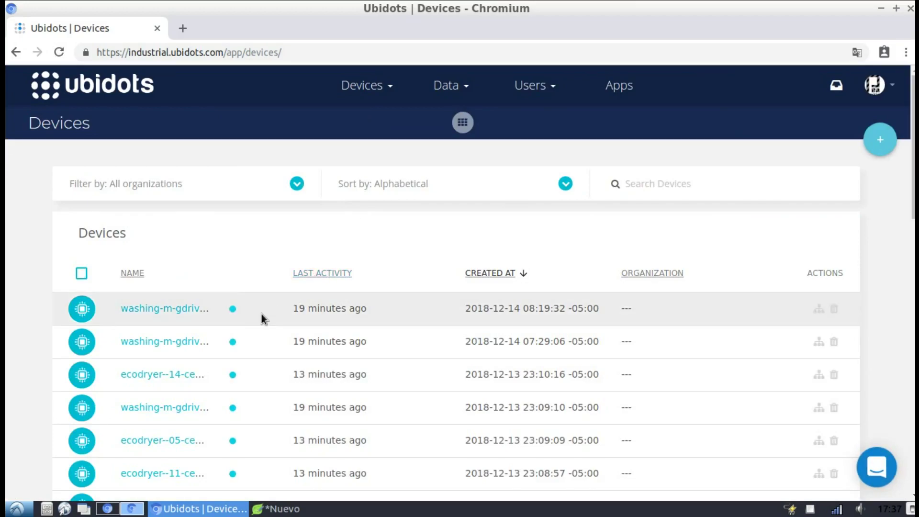
{"action": "scroll", "coordinate": [368, 323], "scroll_direction": "down", "scroll_amount": 8}
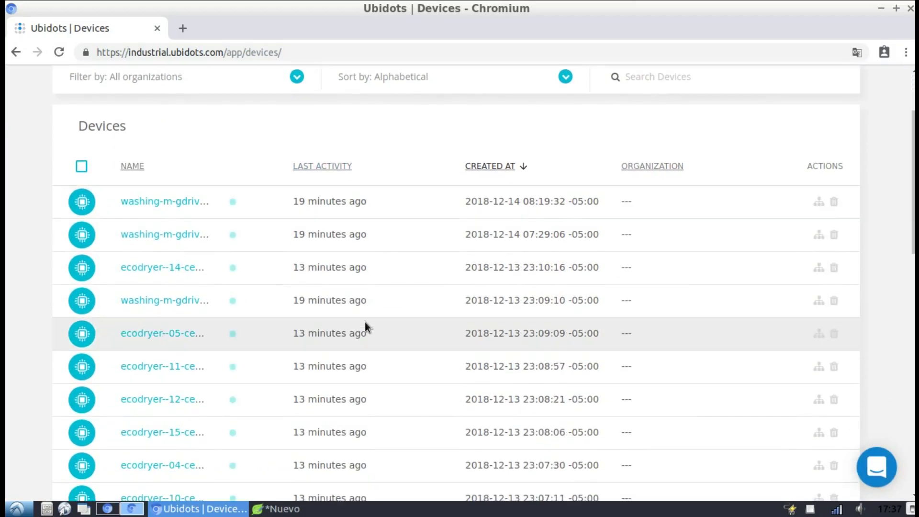
{"action": "scroll", "coordinate": [367, 323], "scroll_direction": "down", "scroll_amount": 7}
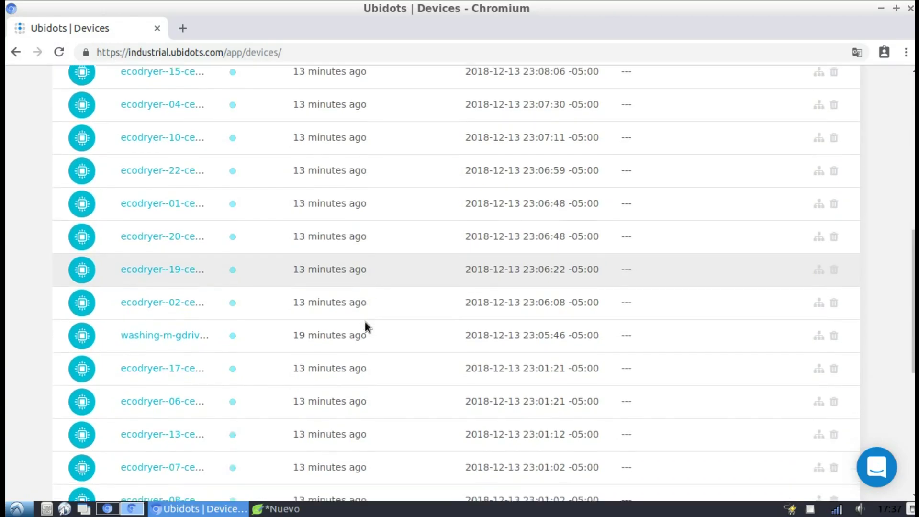
{"action": "scroll", "coordinate": [367, 323], "scroll_direction": "down", "scroll_amount": 3}
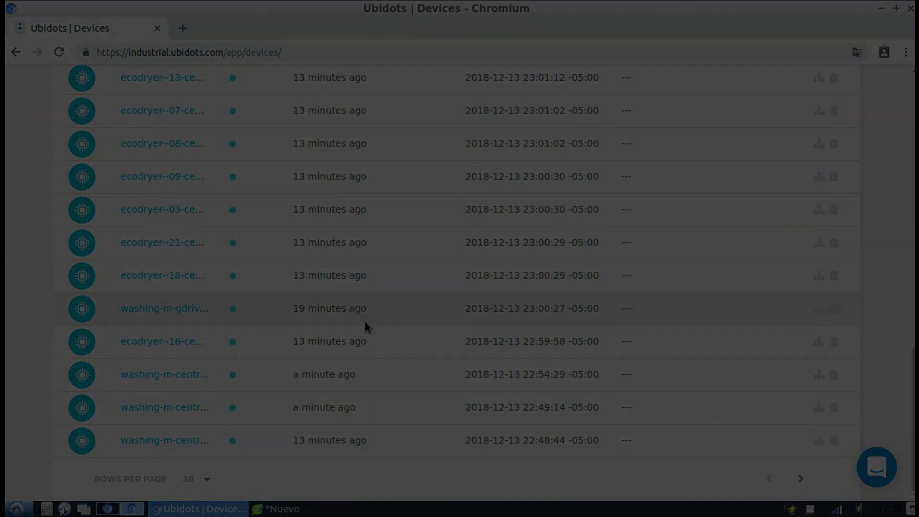